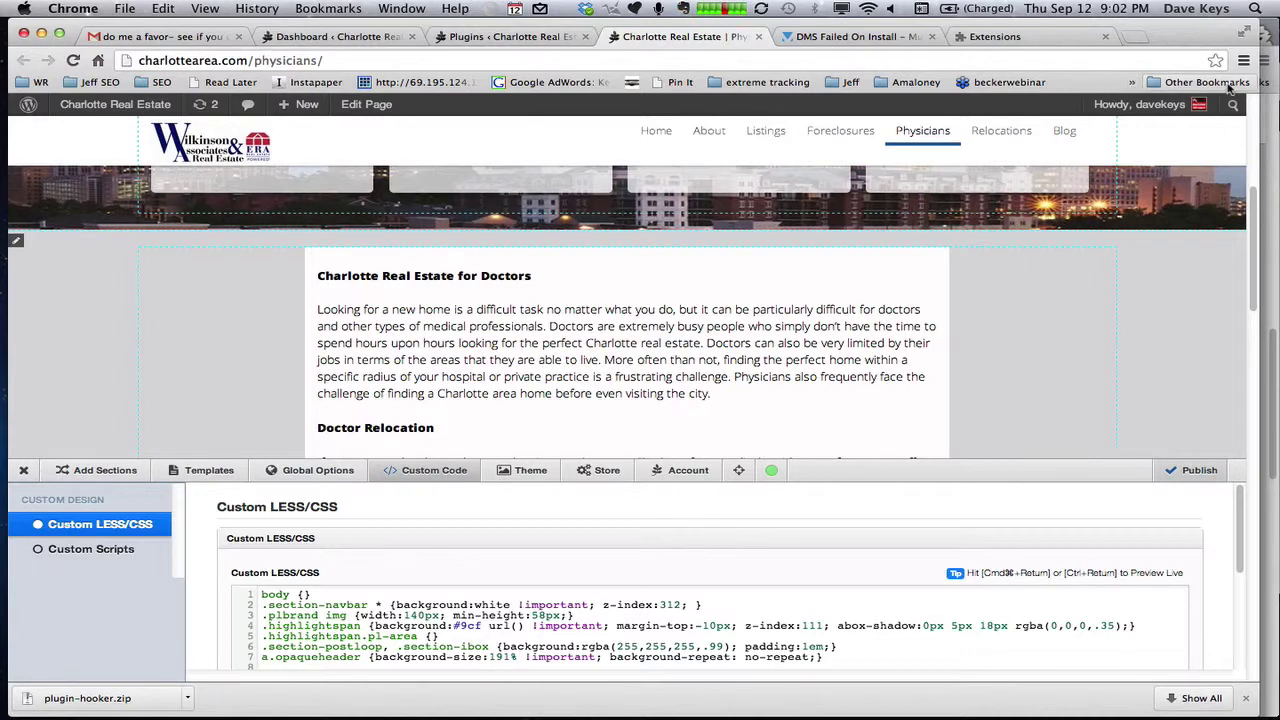
Switch to the chrome://extensions tab and scroll through the installed extensions list
{"action": "left_click", "coordinate": [995, 36]}
{"action": "scroll", "coordinate": [938, 380], "scroll_direction": "down", "scroll_amount": 15}
{"action": "scroll", "coordinate": [938, 380], "scroll_direction": "down", "scroll_amount": 5}
{"action": "scroll", "coordinate": [938, 380], "scroll_direction": "down", "scroll_amount": 5}
{"action": "scroll", "coordinate": [938, 380], "scroll_direction": "up", "scroll_amount": 15}
{"action": "scroll", "coordinate": [938, 380], "scroll_direction": "up", "scroll_amount": 10}
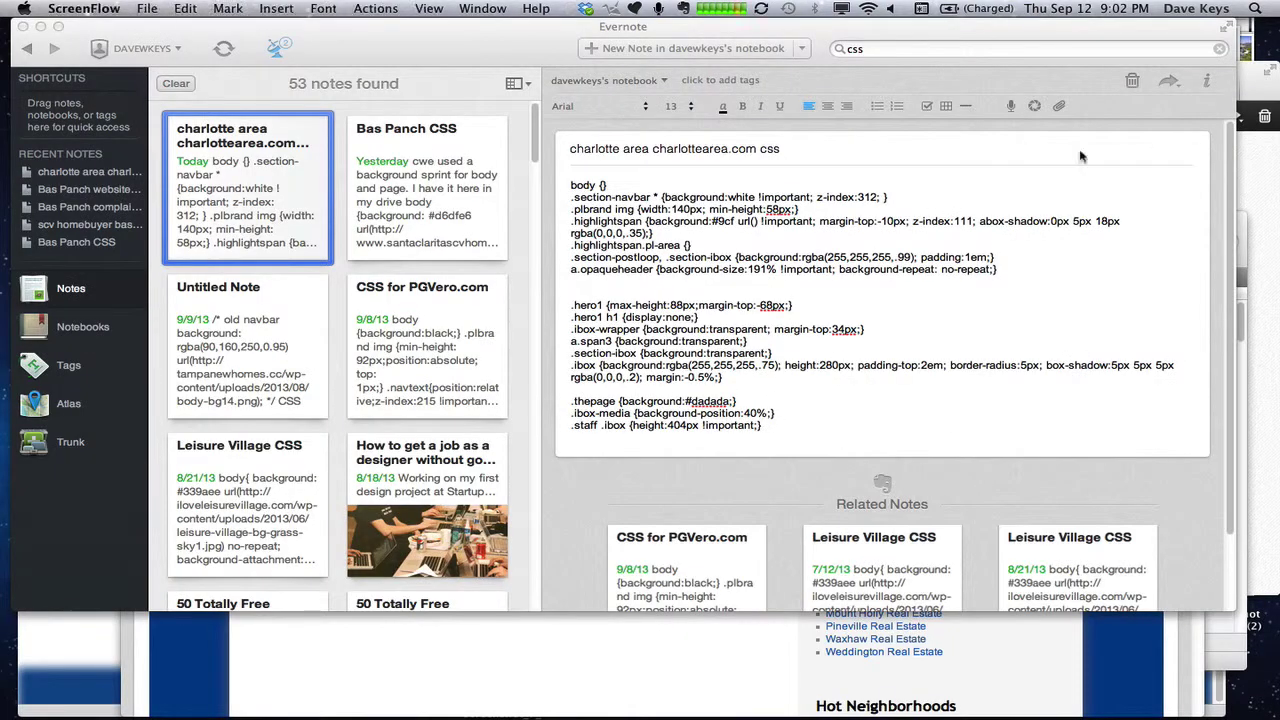
{"action": "left_click", "coordinate": [476, 640]}
{"action": "key", "text": "super+w"}
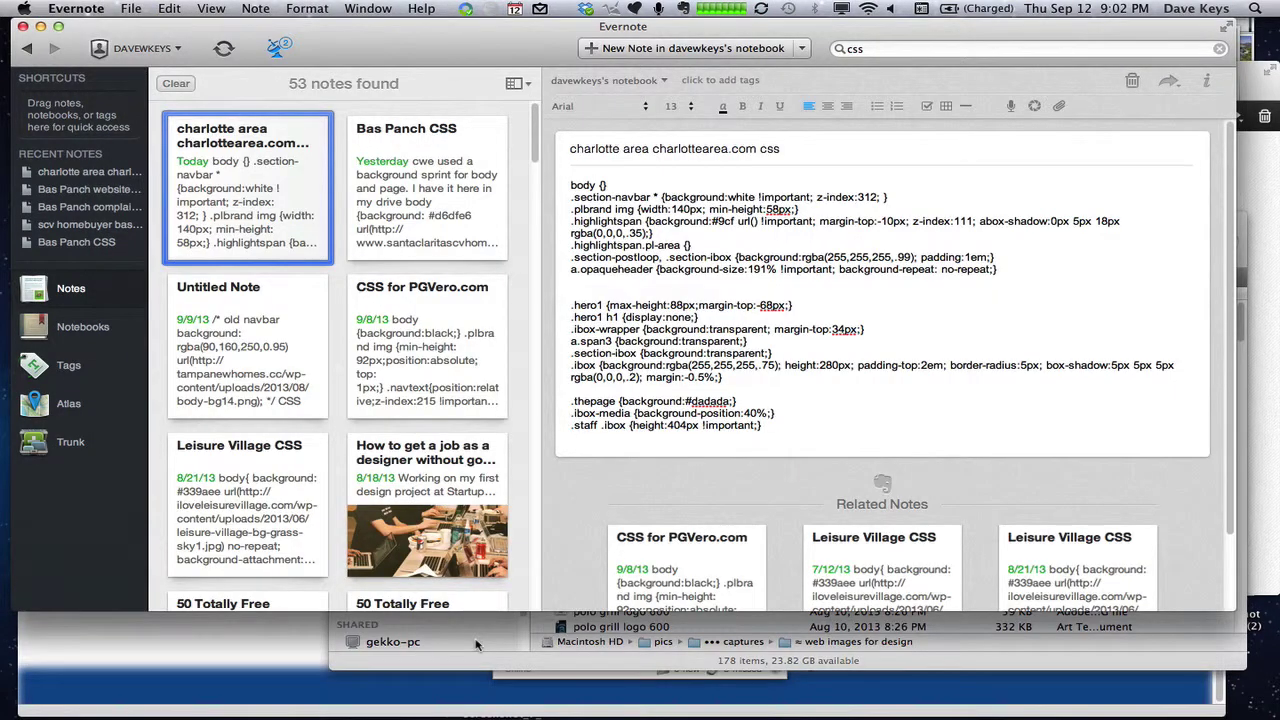
{"action": "key", "text": "super+Tab"}
{"action": "key", "text": "super+Tab"}
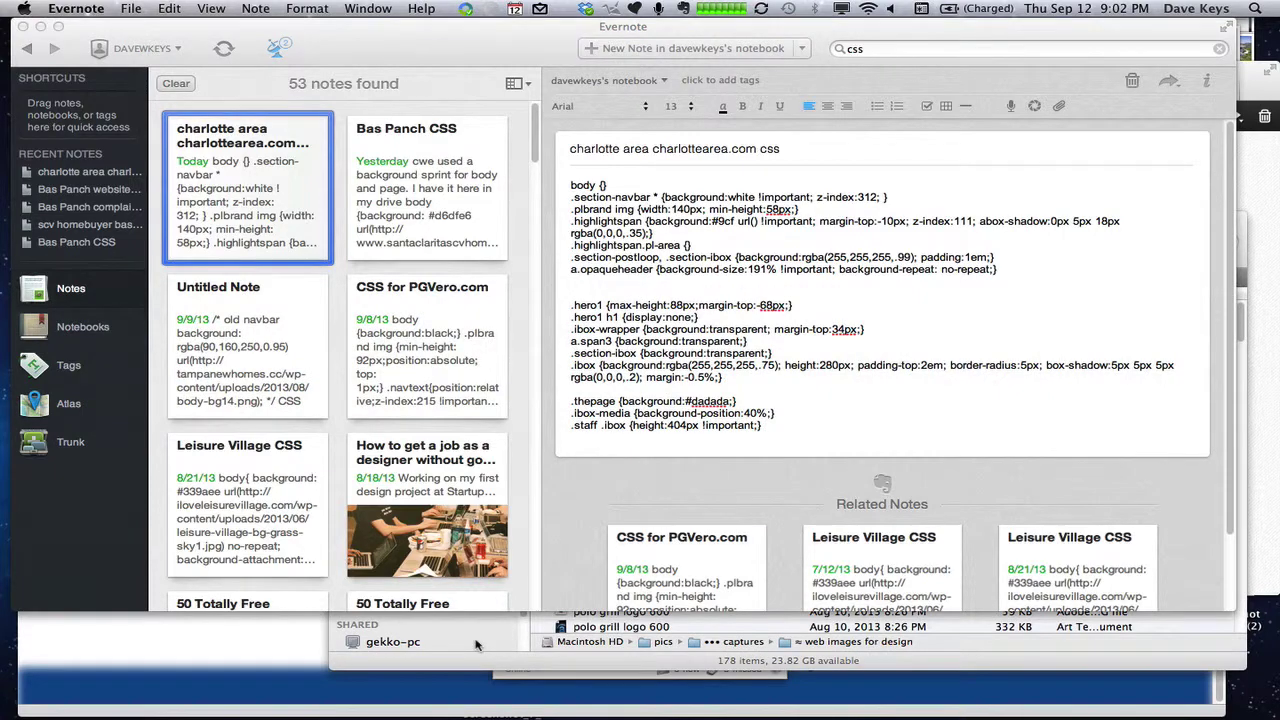
{"action": "key", "text": "super+Tab"}
{"action": "key", "text": "super+Tab"}
{"action": "key", "text": "super+Tab"}
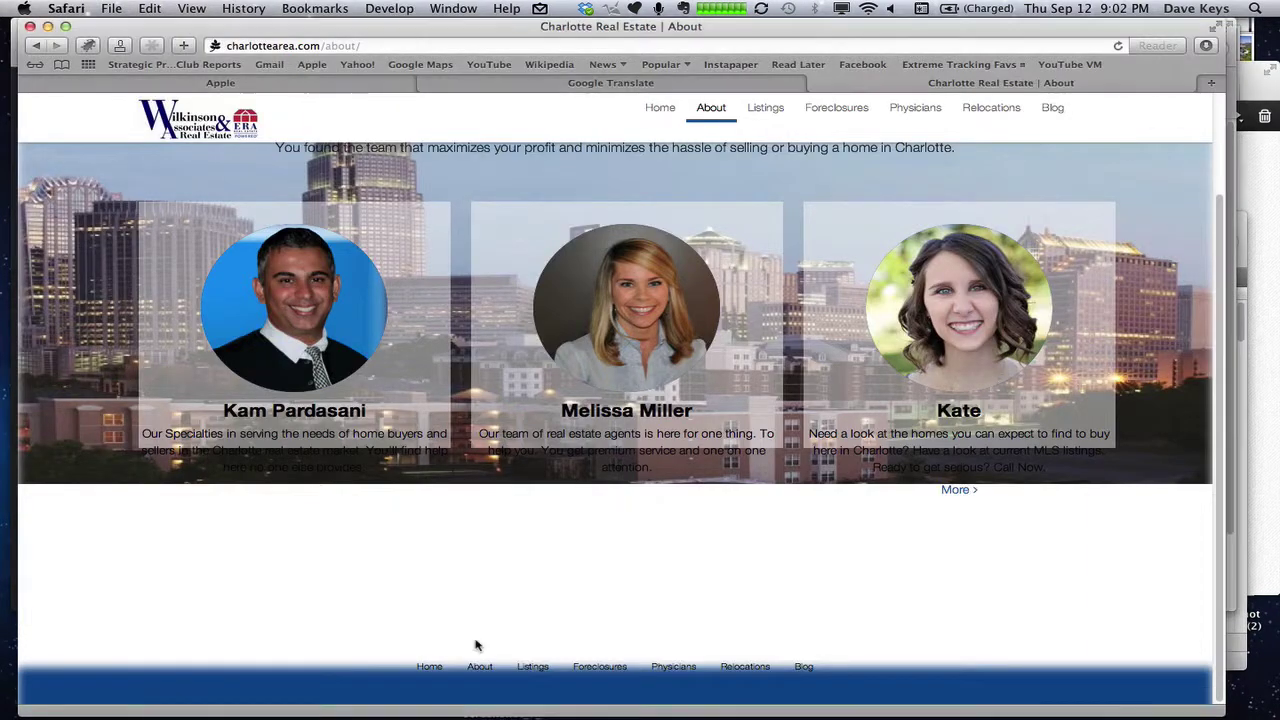
{"action": "key", "text": "super+q"}
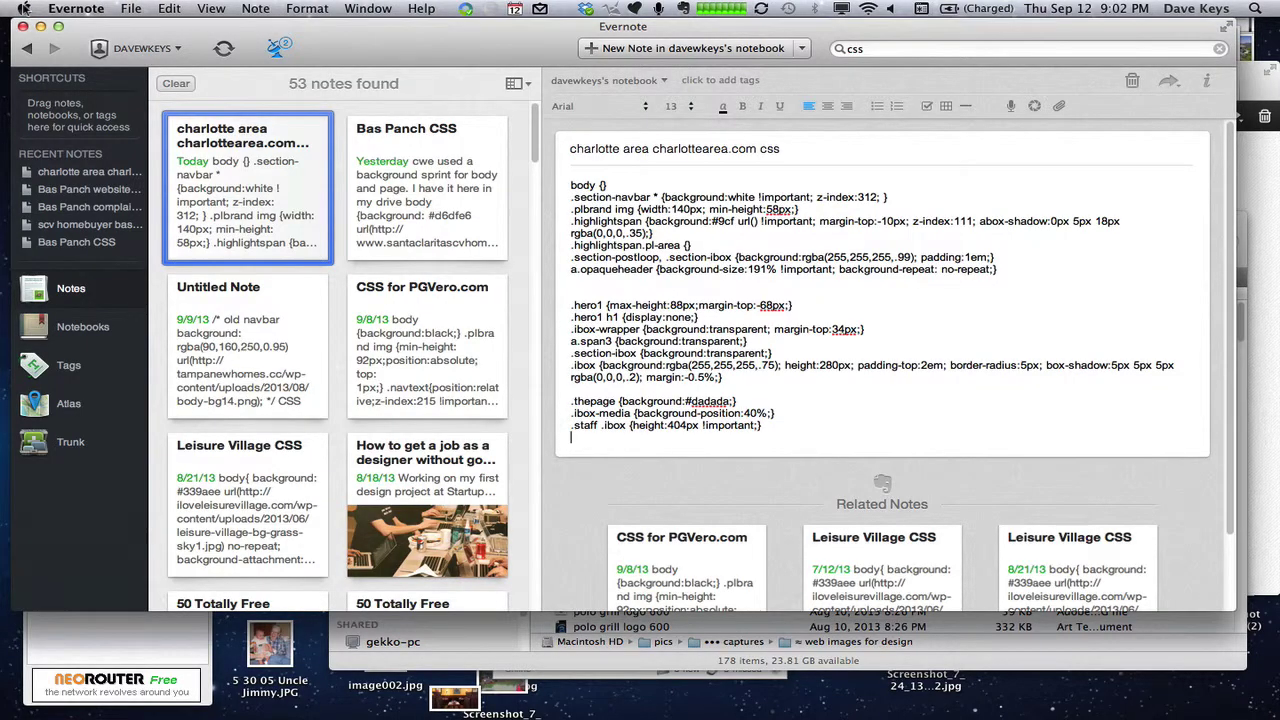
{"action": "left_click", "coordinate": [24, 8]}
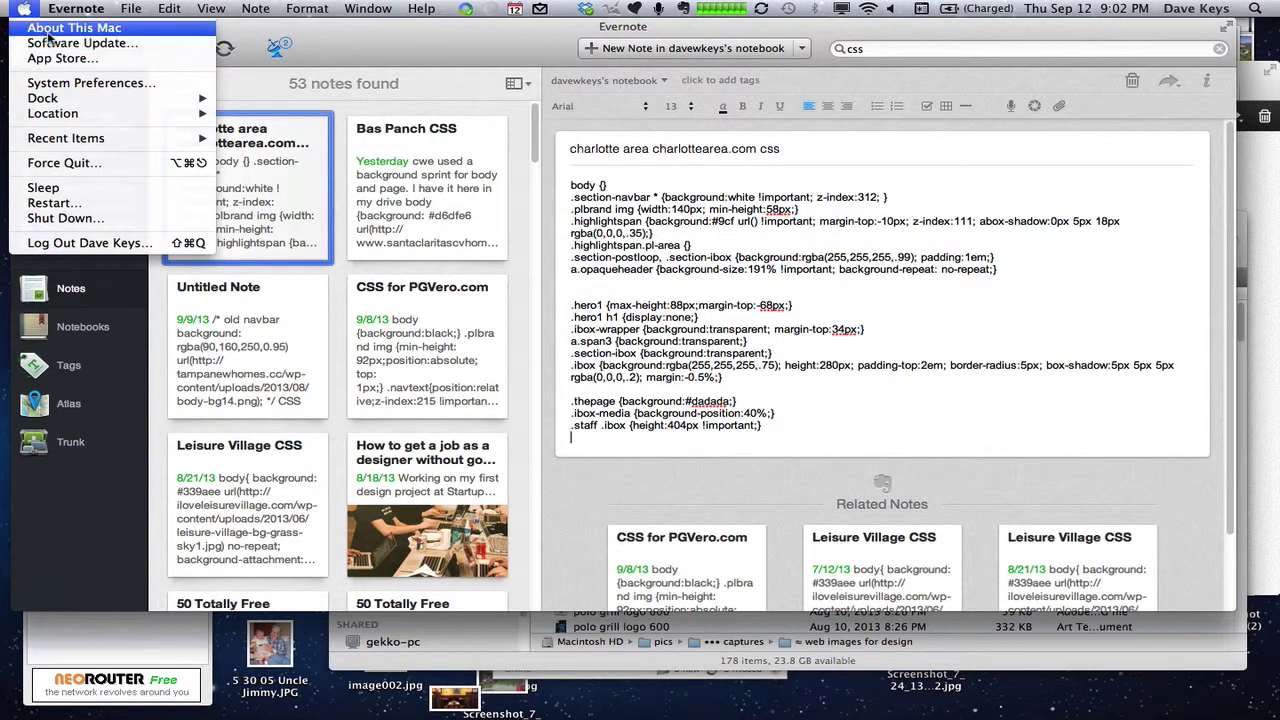
{"action": "left_click", "coordinate": [47, 29]}
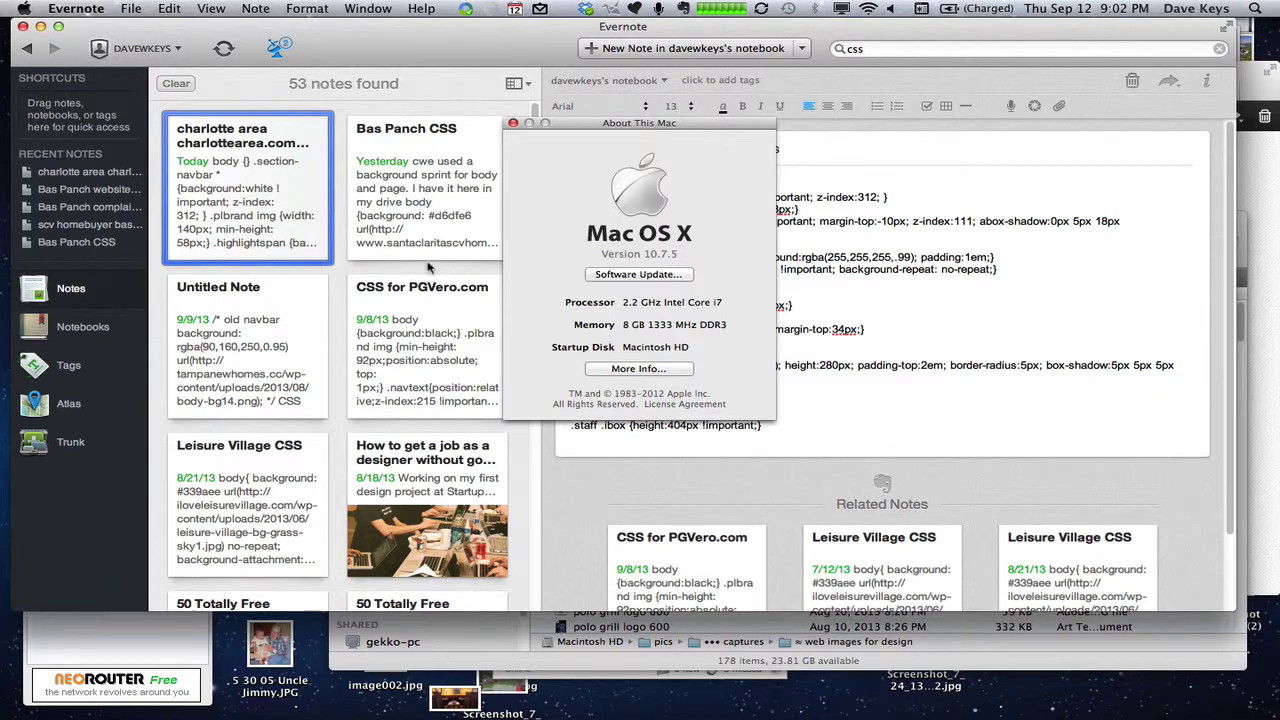
{"action": "left_click", "coordinate": [513, 124]}
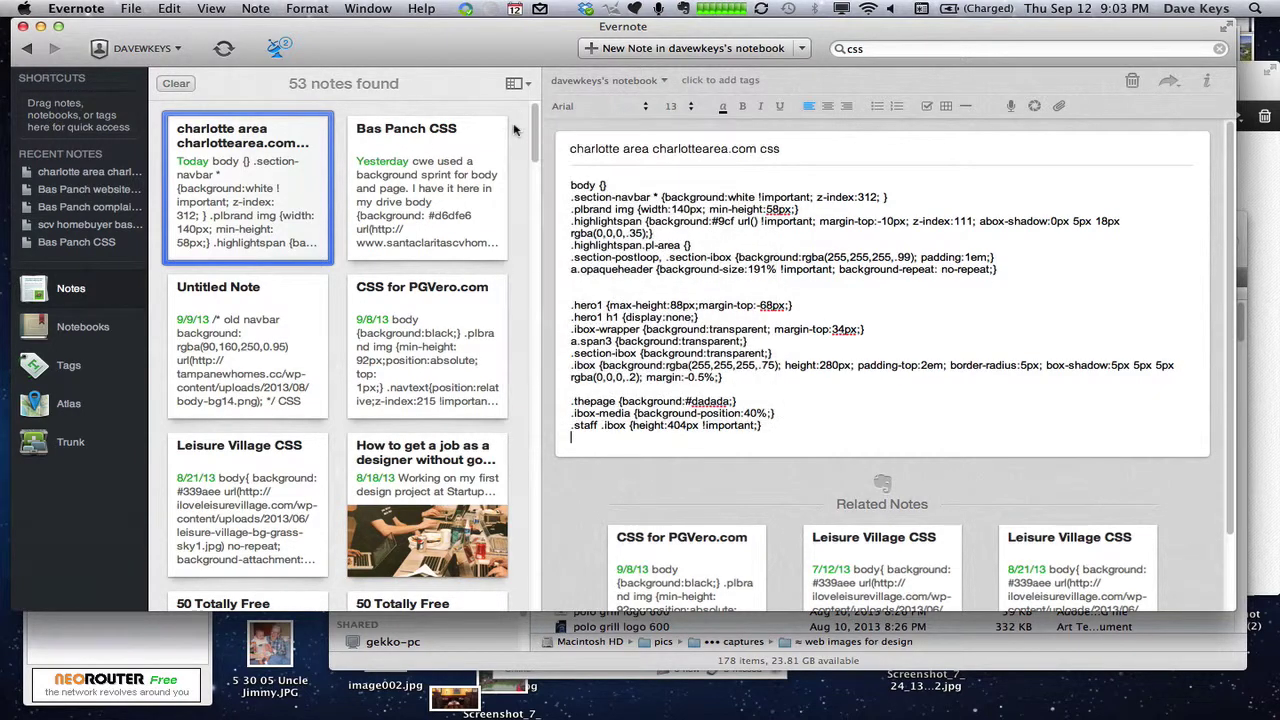
Cycle through the open apps, closing Mail and quitting Evernote
{"action": "key", "text": "super+Tab"}
{"action": "key", "text": "super+Tab"}
{"action": "key", "text": "super+Tab"}
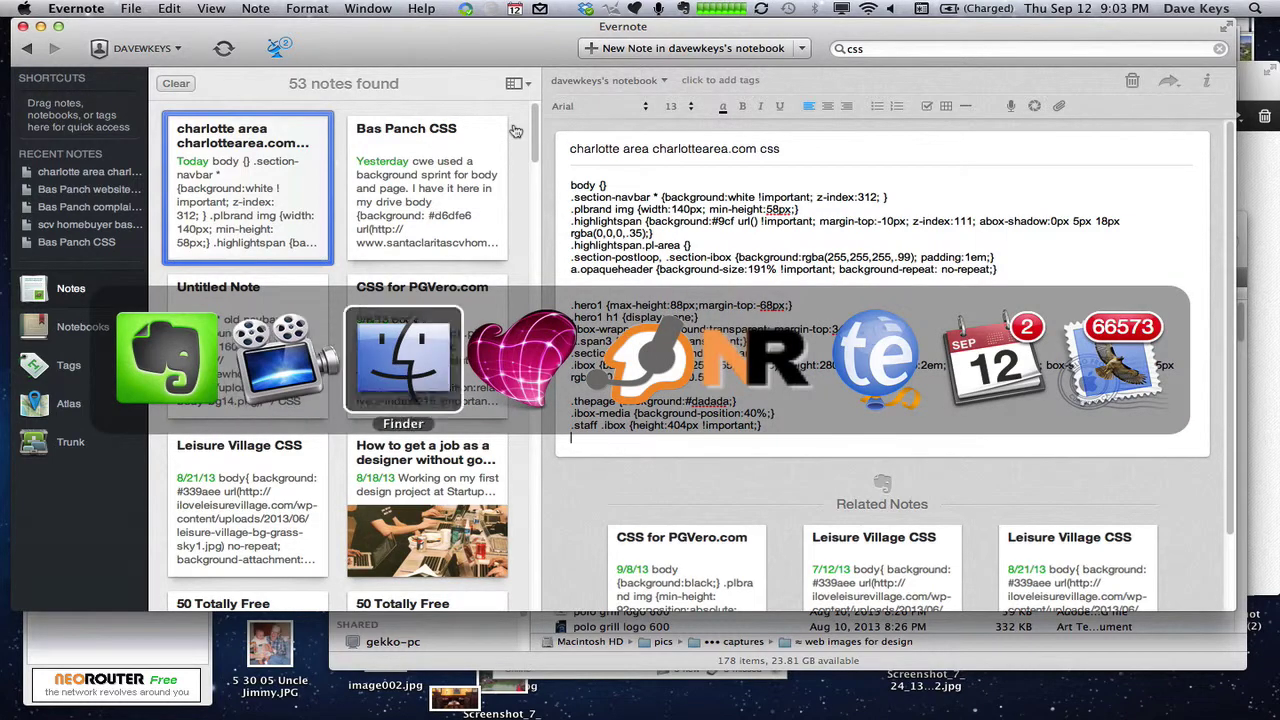
{"action": "key", "text": "super+Tab"}
{"action": "key", "text": "super+Tab"}
{"action": "key", "text": "super+Tab"}
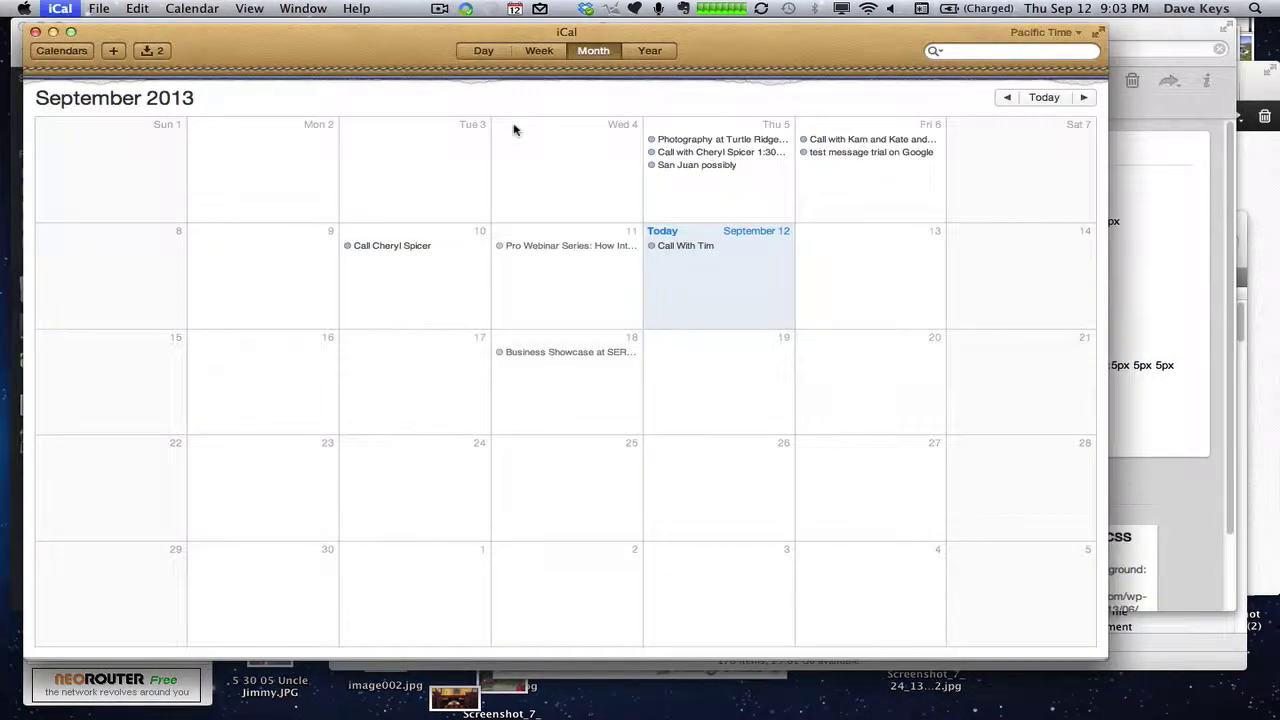
{"action": "key", "text": "super+Tab"}
{"action": "key", "text": "super+Tab"}
{"action": "key", "text": "super+Tab"}
{"action": "key", "text": "super+Tab"}
{"action": "key", "text": "super+Tab"}
{"action": "key", "text": "super+Tab"}
{"action": "key", "text": "super+q"}
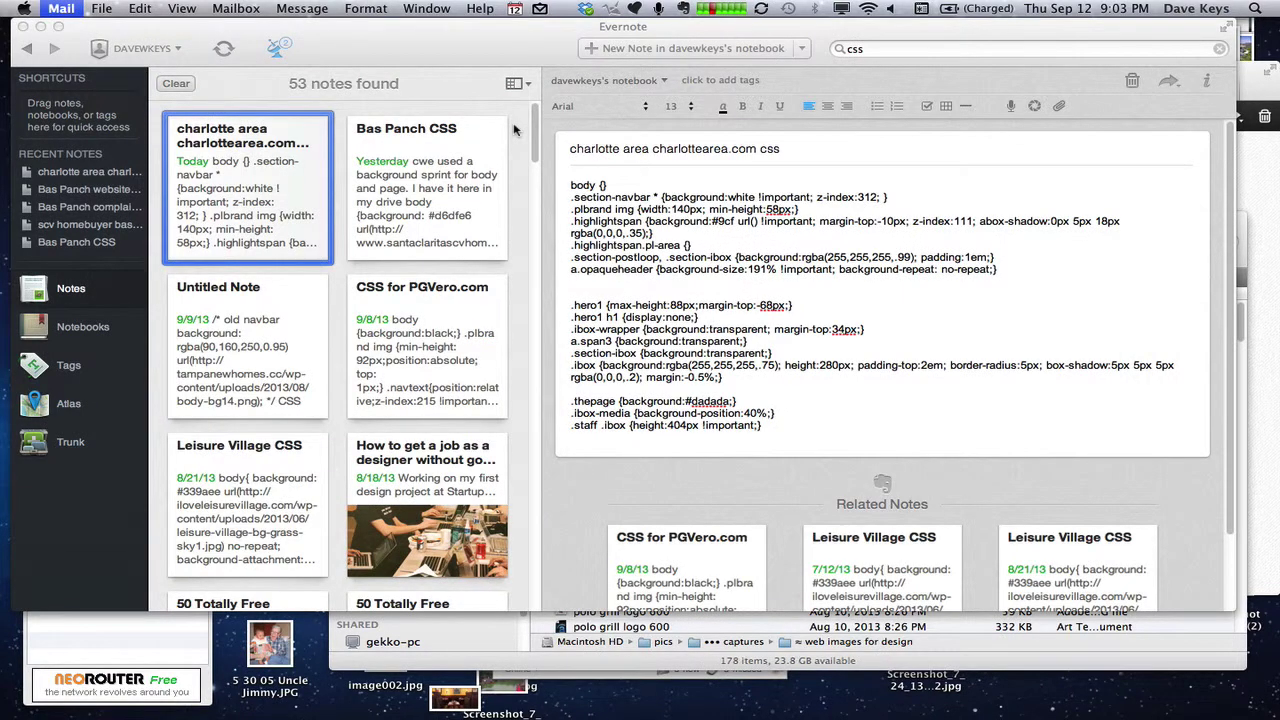
{"action": "key", "text": "super+Tab"}
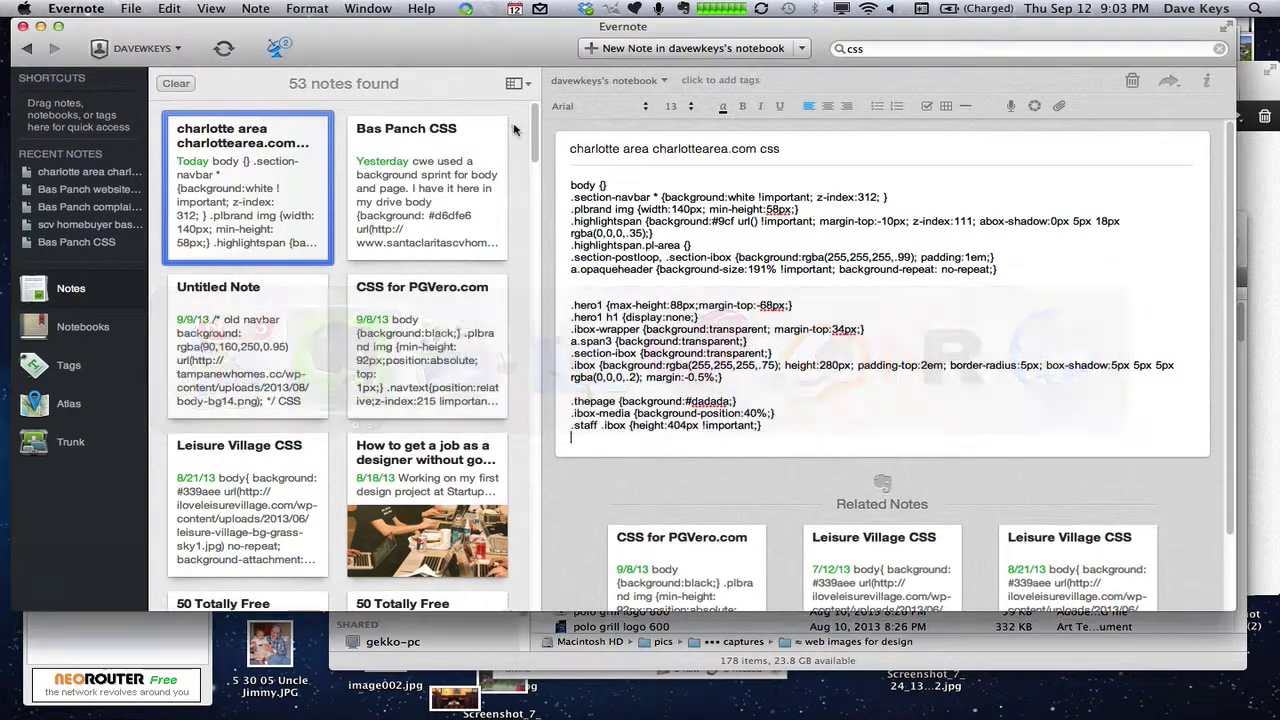
{"action": "key", "text": "super+q"}
{"action": "key", "text": "super+Tab"}
Close Zoiper, NeoRouter and Skitch to get back to Finder, and bring up Spotlight search
{"action": "key", "text": "super+Tab"}
{"action": "key", "text": "super+Tab"}
{"action": "key", "text": "super+w"}
{"action": "key", "text": "super+Tab"}
{"action": "key", "text": "super+Tab"}
{"action": "key", "text": "super+Tab"}
{"action": "key", "text": "super+Tab"}
{"action": "key", "text": "super+q"}
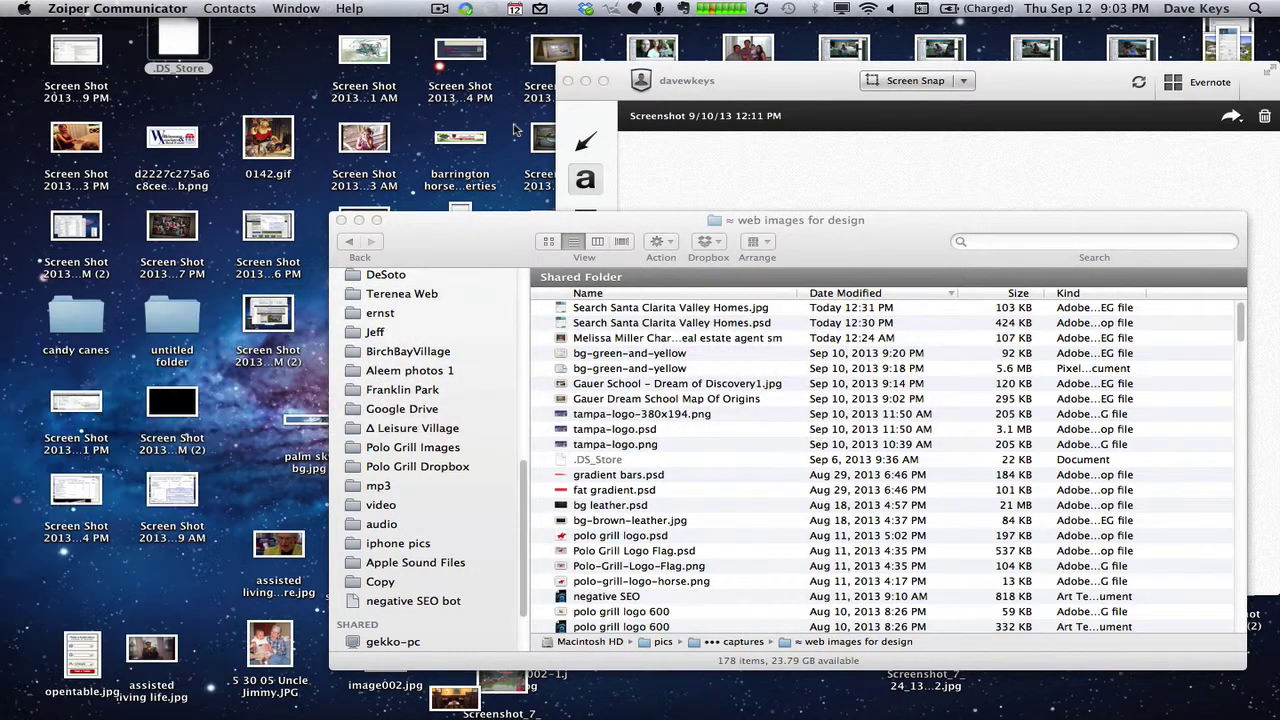
{"action": "key", "text": "super+Tab"}
{"action": "key", "text": "super+Tab"}
{"action": "key", "text": "super+Tab"}
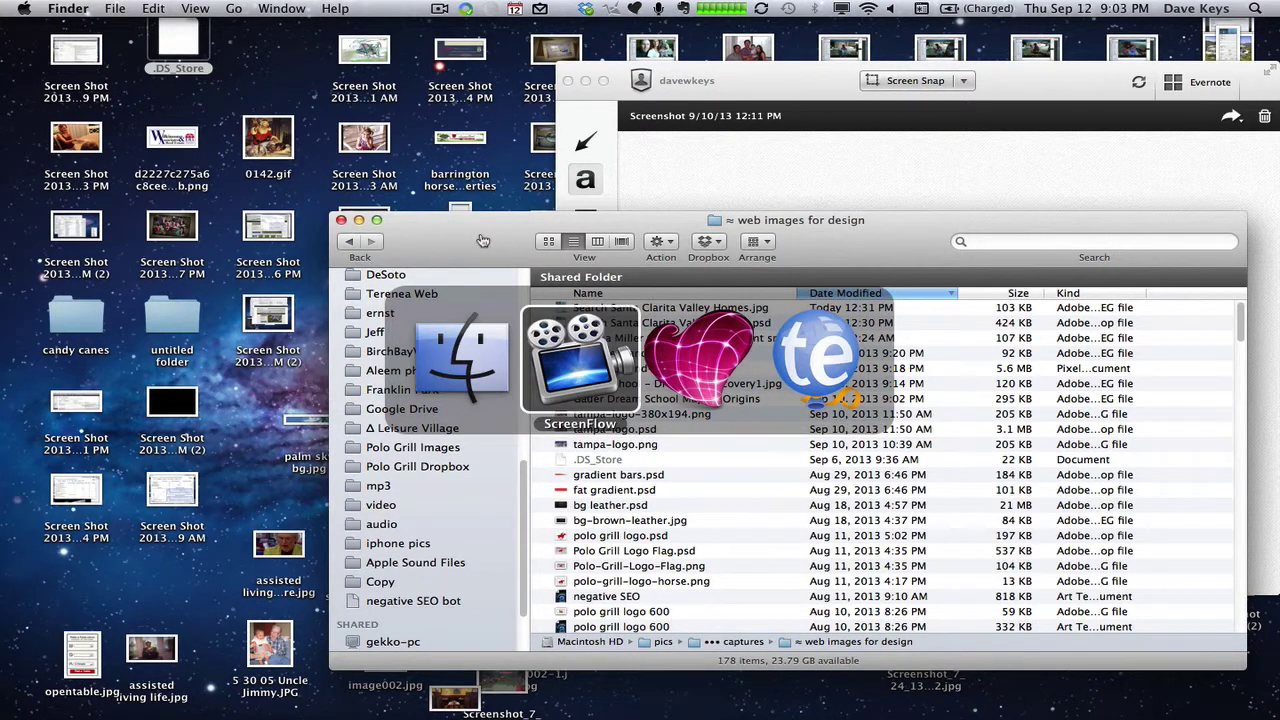
{"action": "key", "text": "super+Tab"}
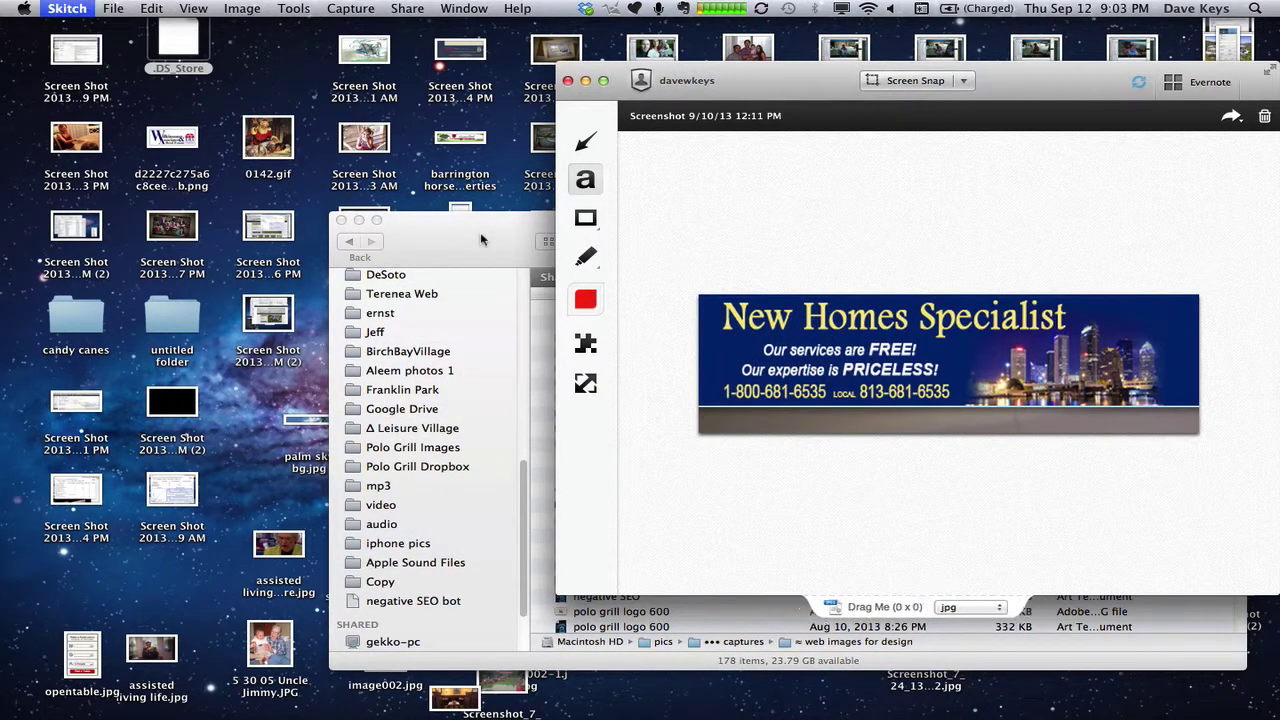
{"action": "key", "text": "super+q"}
{"action": "key", "text": "super+Tab"}
{"action": "key", "text": "super+Tab"}
{"action": "key", "text": "super+space"}
Launch Chrome from Spotlight and confirm in Installed Plugins that every plugin is deactivated
{"action": "type", "text": "chrome"}
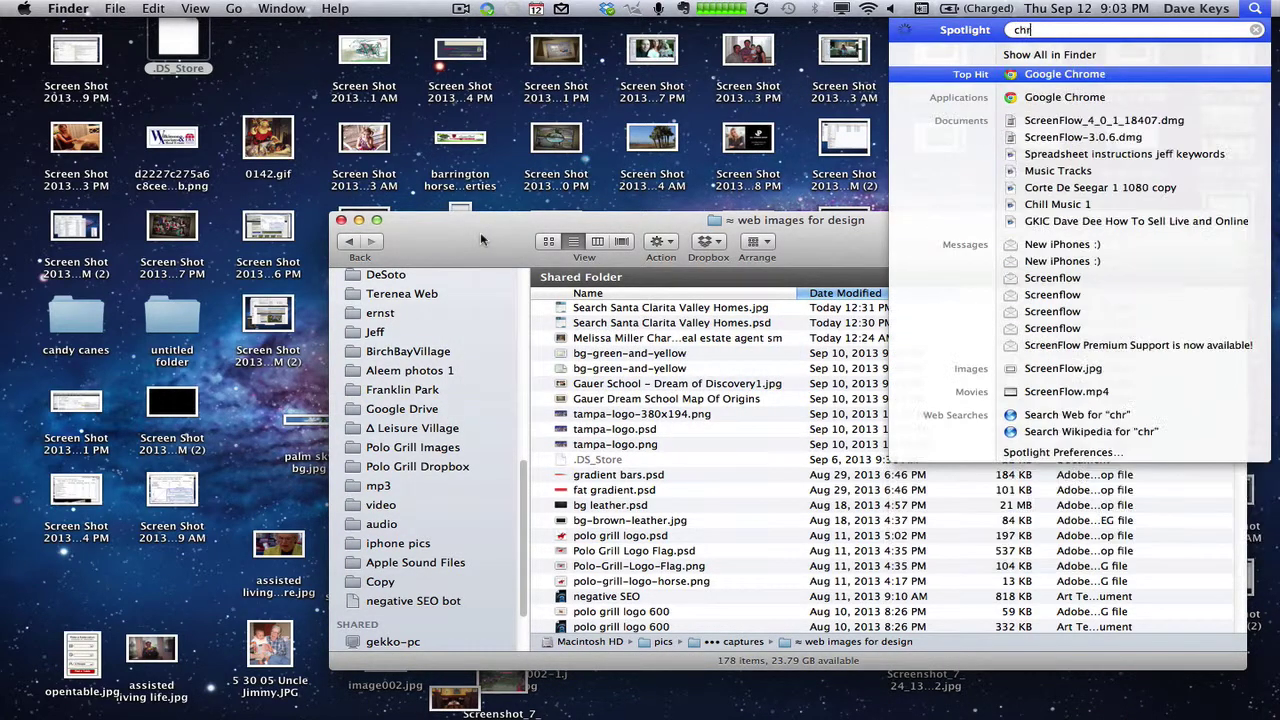
{"action": "key", "text": "Return"}
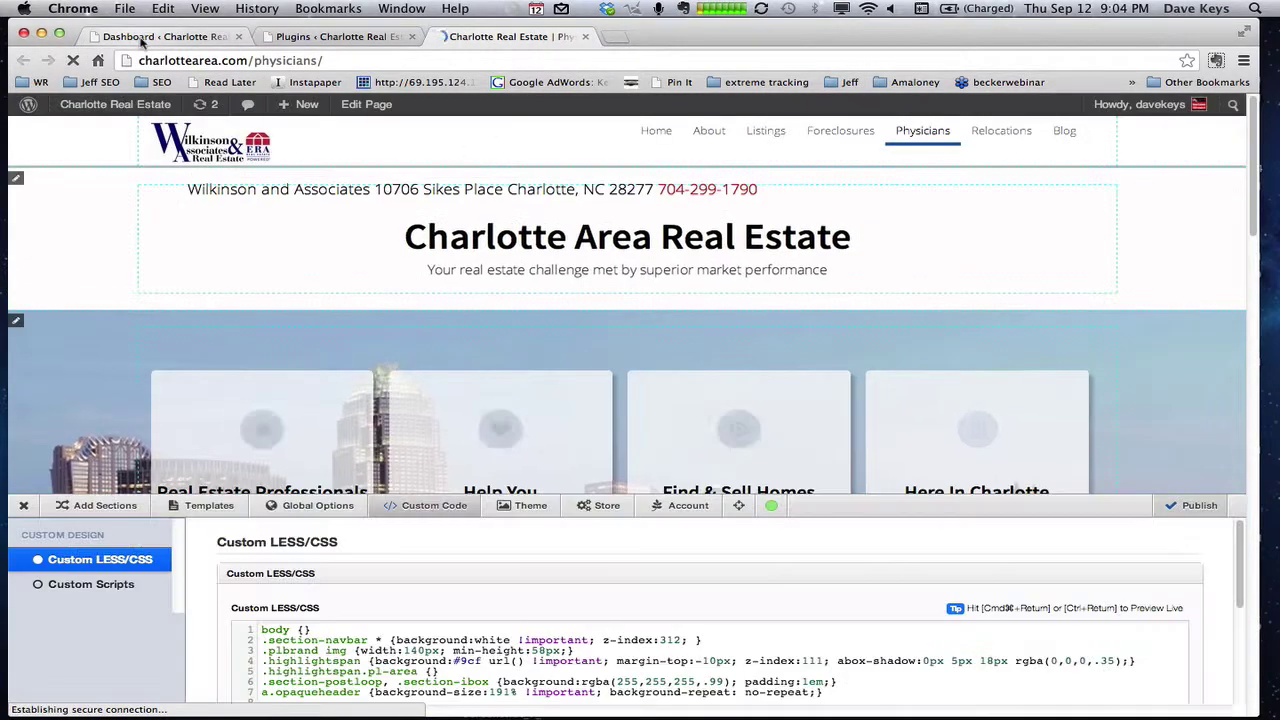
{"action": "left_click", "coordinate": [141, 37]}
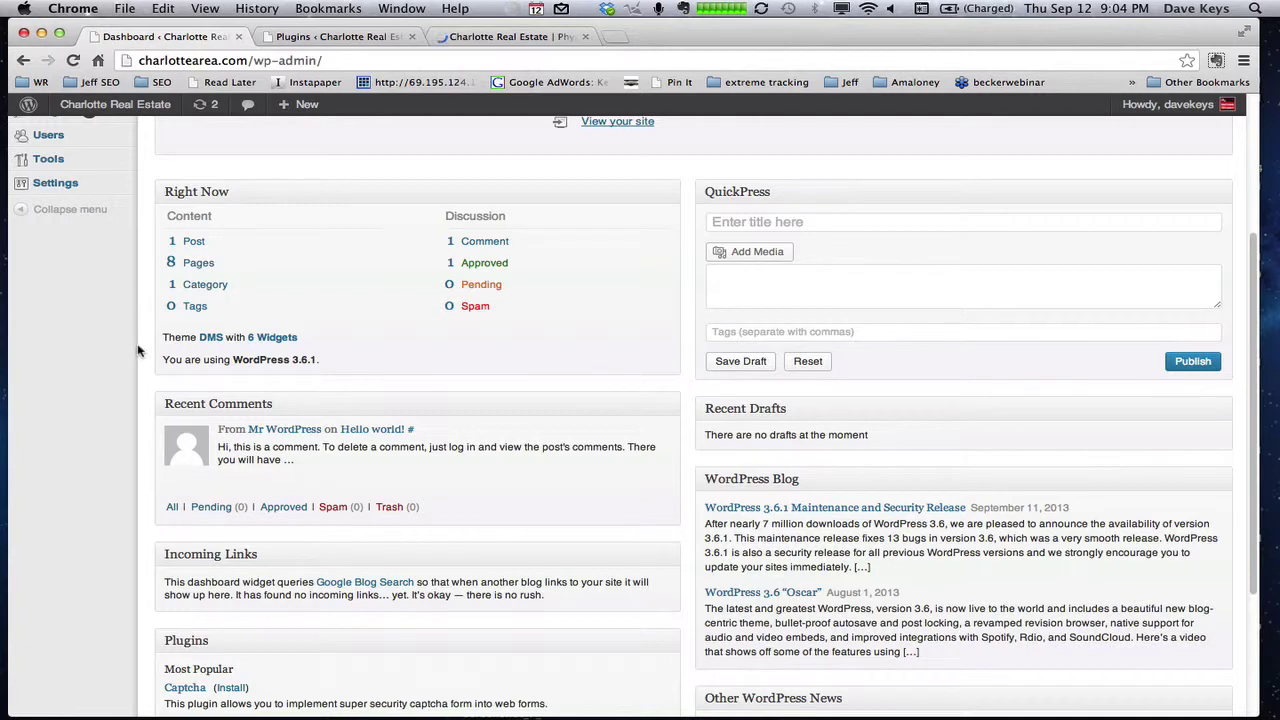
{"action": "scroll", "coordinate": [130, 348], "scroll_direction": "up", "scroll_amount": 5}
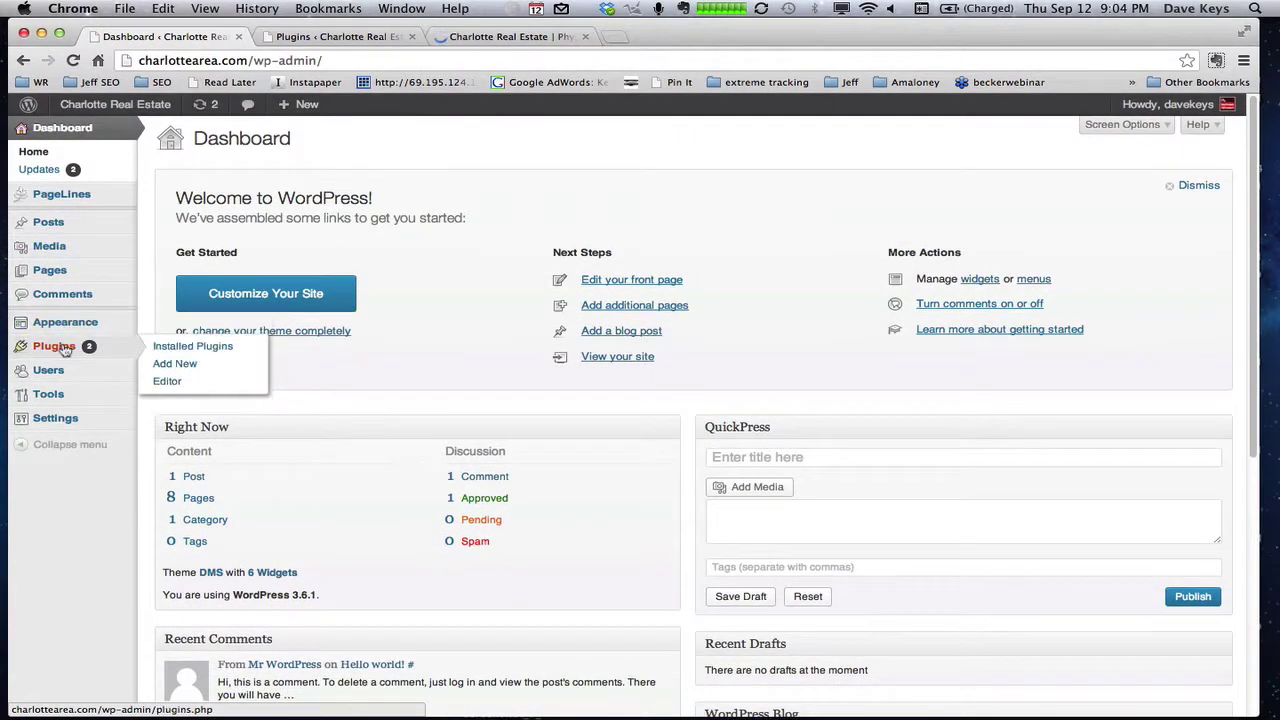
{"action": "left_click", "coordinate": [64, 348]}
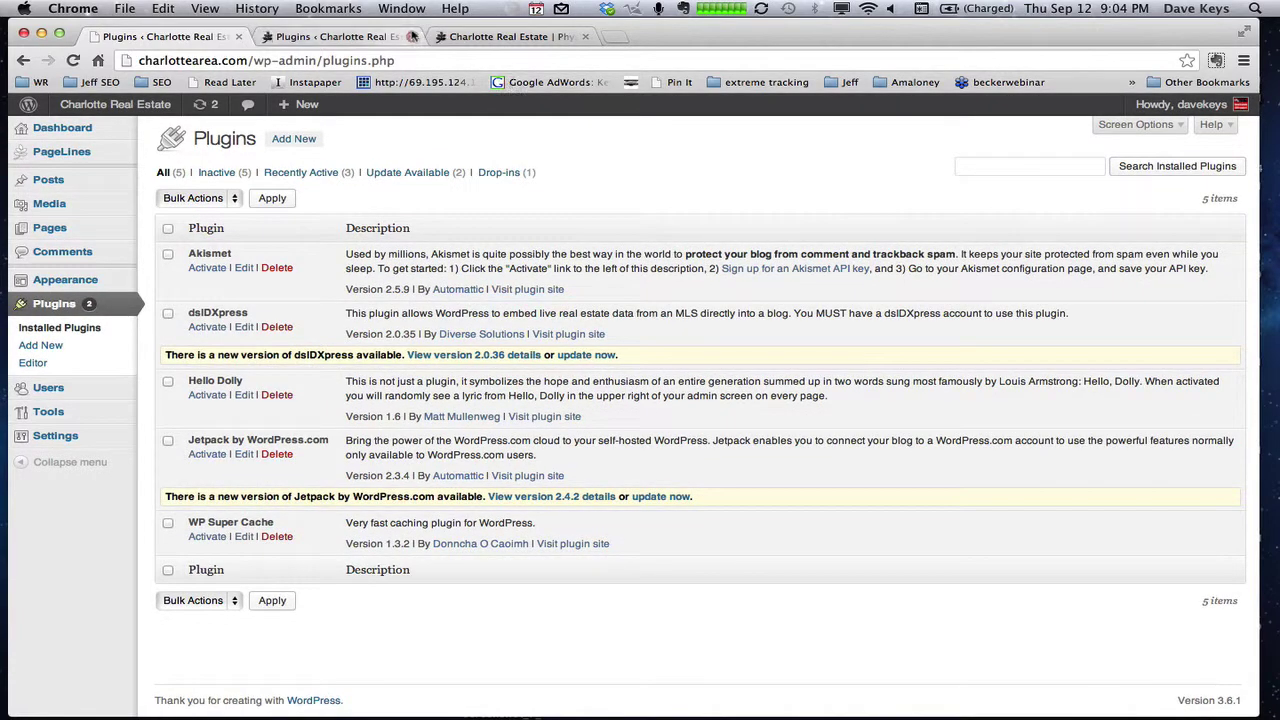
{"action": "left_click", "coordinate": [315, 38]}
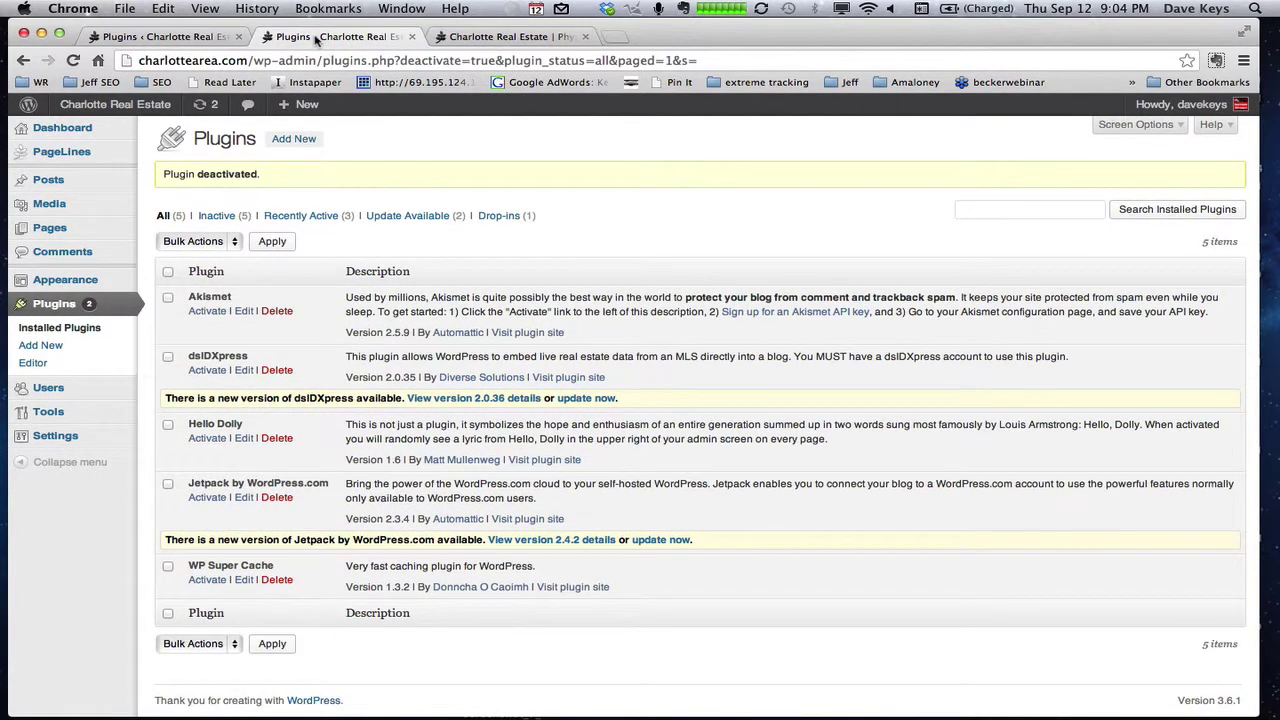
Return to the Physicians page editor and scroll down to the duplicate Template area
{"action": "key", "text": "super+w"}
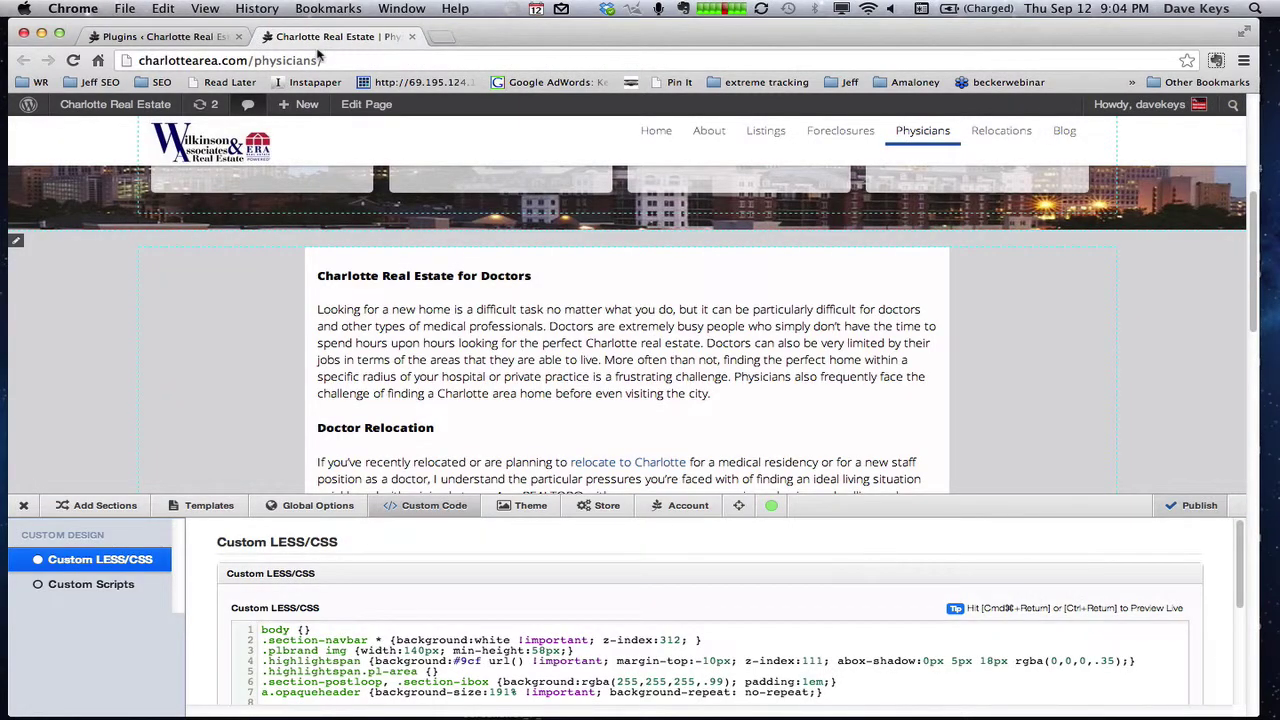
{"action": "mouse_move", "coordinate": [626, 370]}
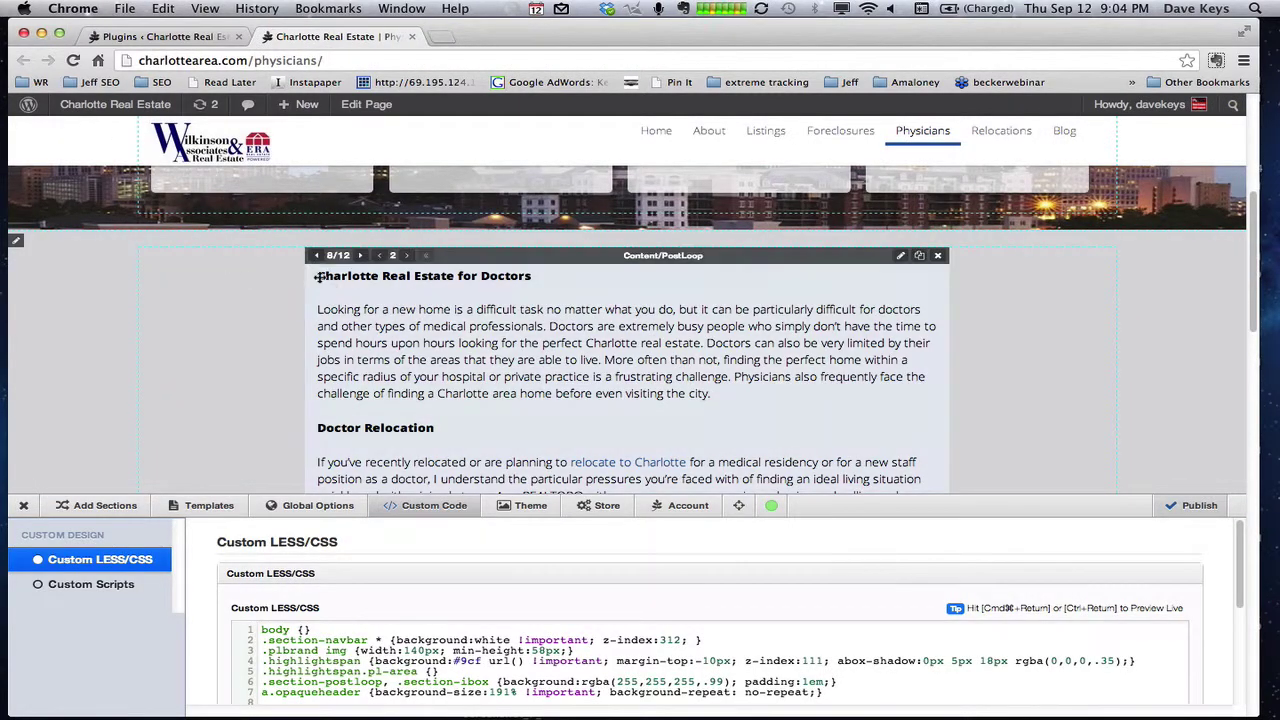
{"action": "scroll", "coordinate": [290, 295], "scroll_direction": "down", "scroll_amount": 2}
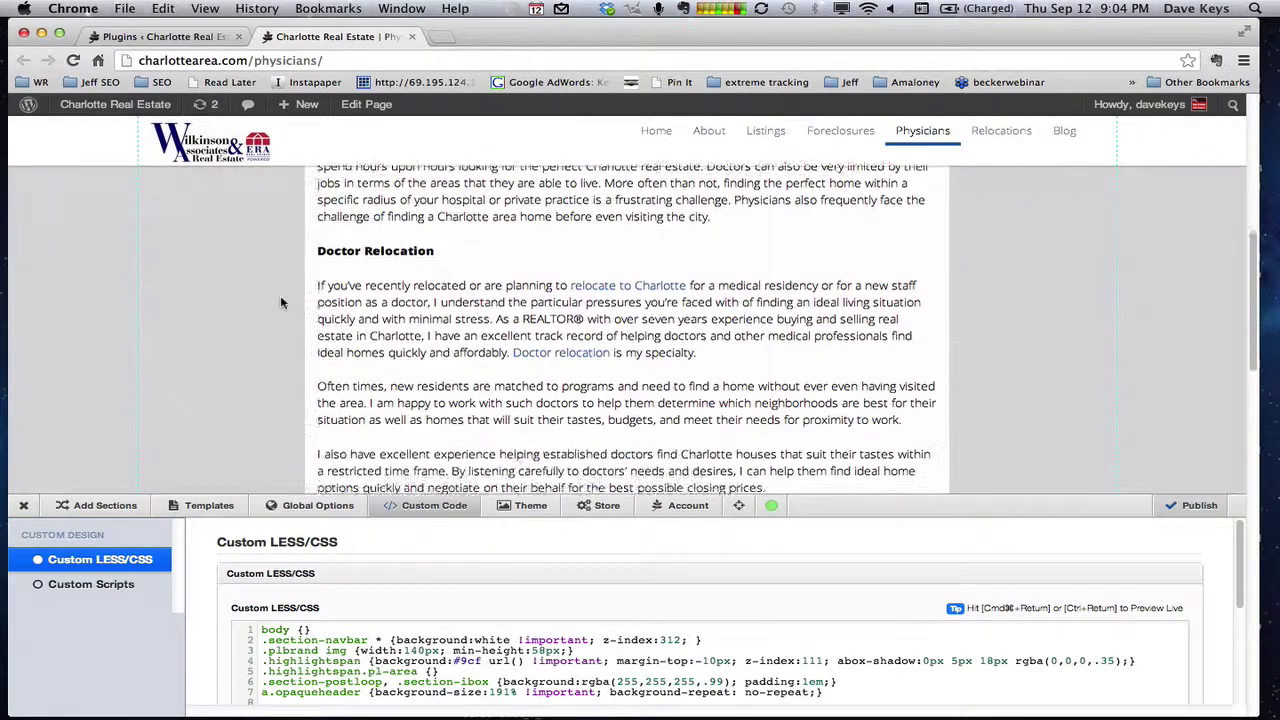
{"action": "scroll", "coordinate": [285, 300], "scroll_direction": "down", "scroll_amount": 3}
{"action": "scroll", "coordinate": [281, 303], "scroll_direction": "down", "scroll_amount": 3}
{"action": "scroll", "coordinate": [281, 303], "scroll_direction": "down", "scroll_amount": 1}
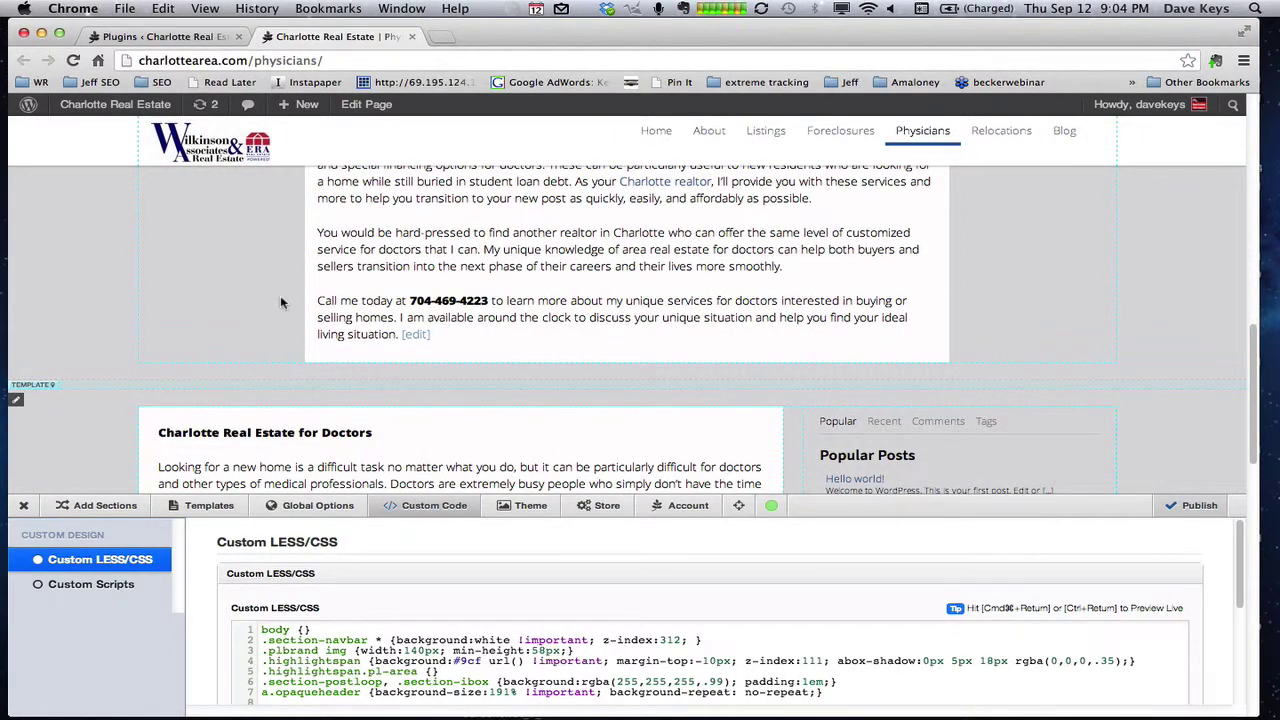
{"action": "scroll", "coordinate": [281, 303], "scroll_direction": "down", "scroll_amount": 2}
{"action": "scroll", "coordinate": [281, 302], "scroll_direction": "down", "scroll_amount": 2}
{"action": "scroll", "coordinate": [282, 300], "scroll_direction": "down", "scroll_amount": 4}
{"action": "scroll", "coordinate": [282, 299], "scroll_direction": "down", "scroll_amount": 1}
{"action": "scroll", "coordinate": [282, 299], "scroll_direction": "up", "scroll_amount": 1}
{"action": "scroll", "coordinate": [282, 299], "scroll_direction": "down", "scroll_amount": 7}
{"action": "scroll", "coordinate": [282, 299], "scroll_direction": "up", "scroll_amount": 4}
{"action": "scroll", "coordinate": [282, 299], "scroll_direction": "up", "scroll_amount": 5}
{"action": "scroll", "coordinate": [281, 299], "scroll_direction": "up", "scroll_amount": 2}
{"action": "scroll", "coordinate": [281, 299], "scroll_direction": "up", "scroll_amount": 2}
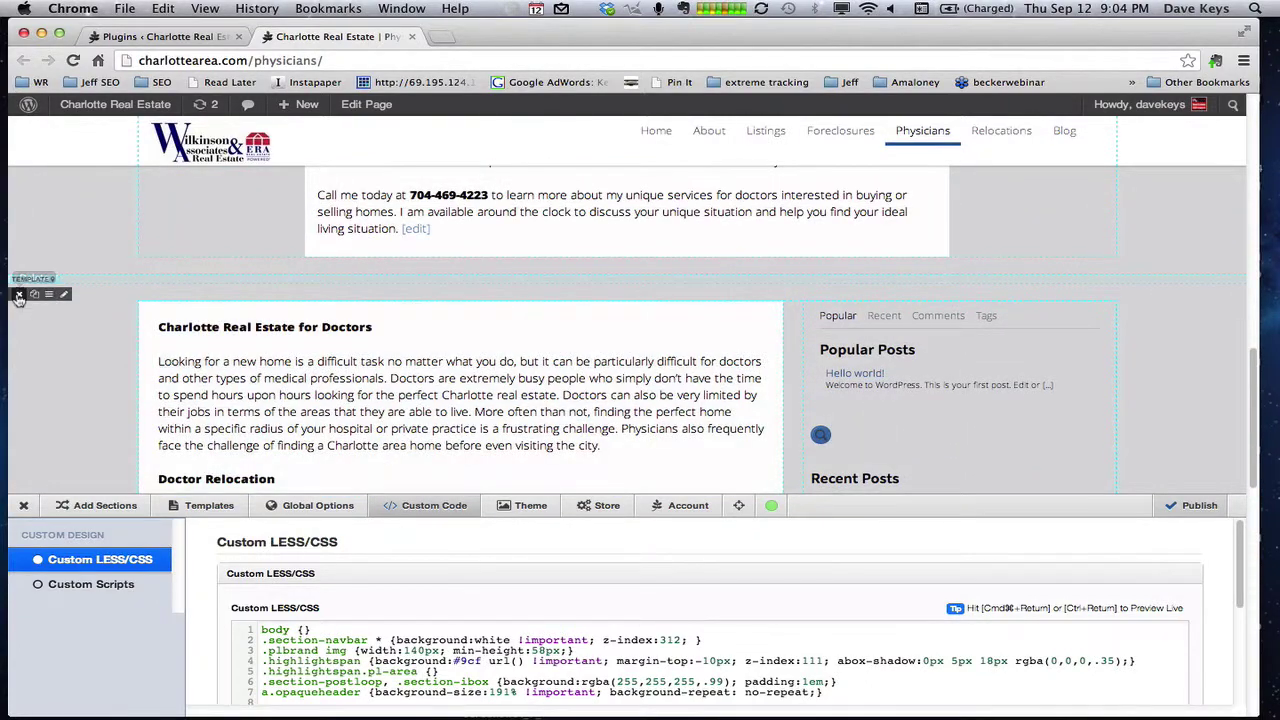
Delete the duplicate Charlotte Real Estate for Doctors area, confirming with OK
{"action": "left_click", "coordinate": [18, 295]}
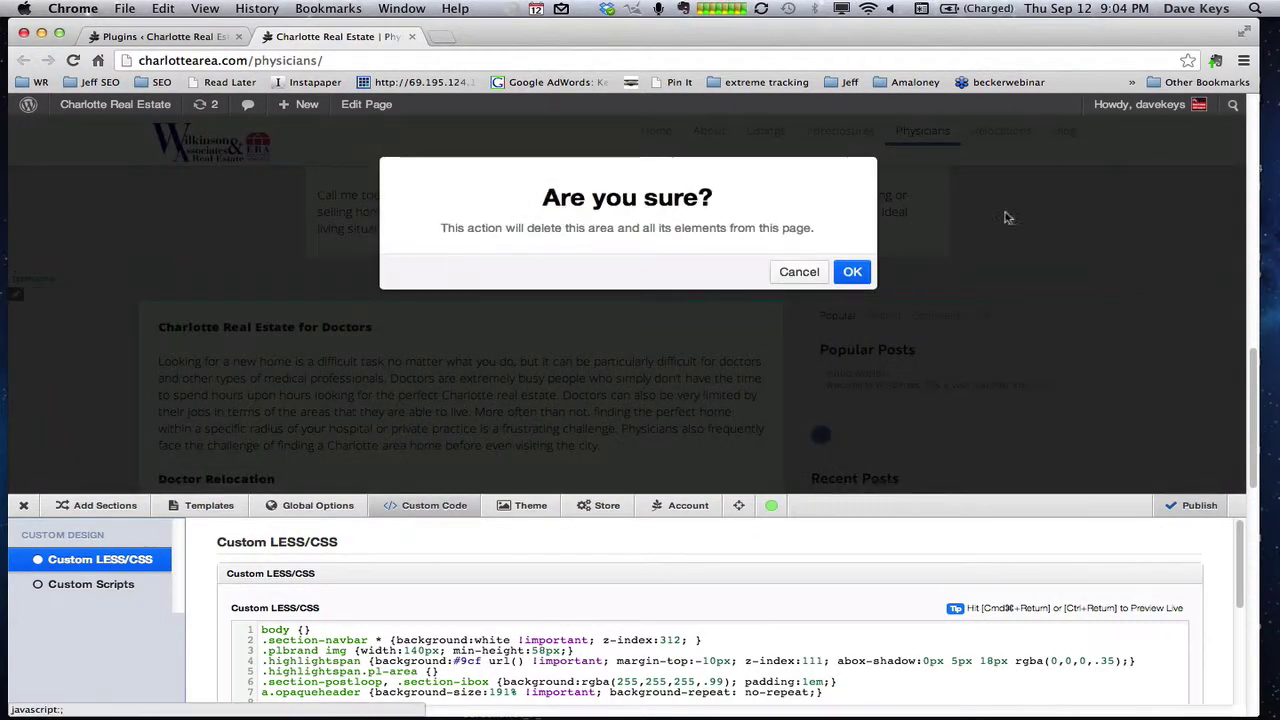
{"action": "left_click", "coordinate": [850, 270]}
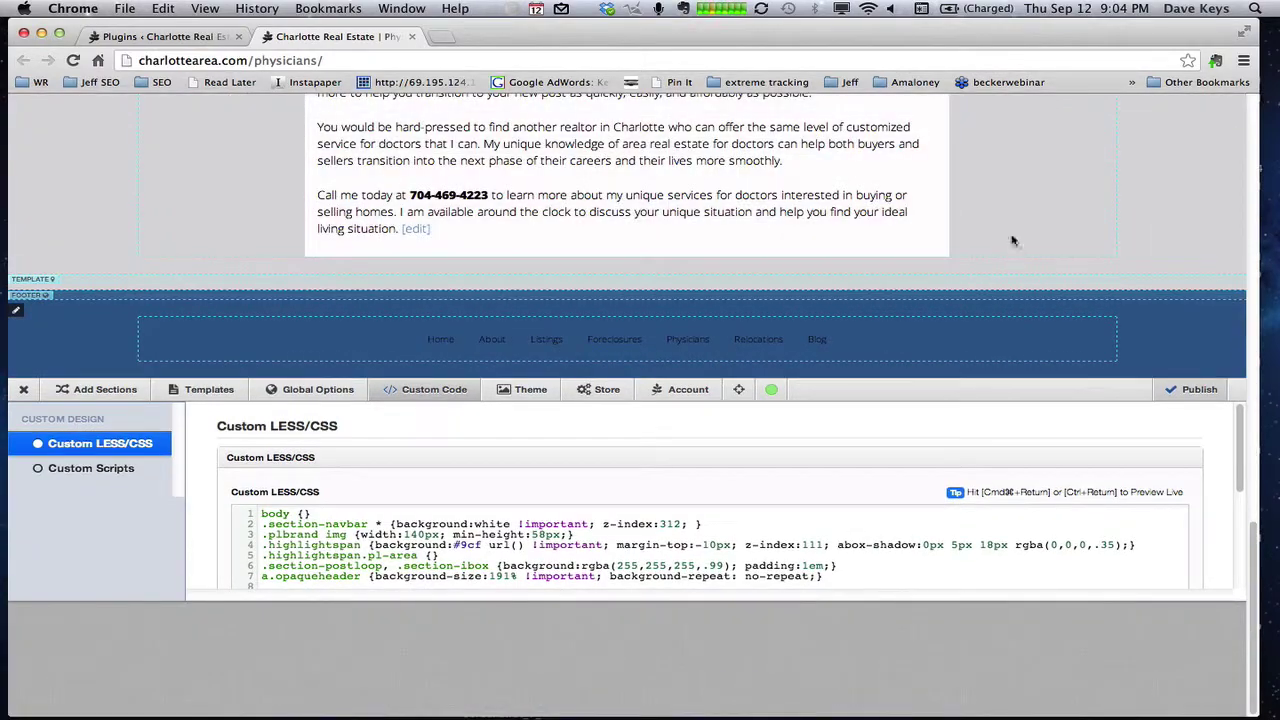
{"action": "scroll", "coordinate": [1017, 251], "scroll_direction": "up", "scroll_amount": 3}
{"action": "scroll", "coordinate": [1017, 251], "scroll_direction": "up", "scroll_amount": 5}
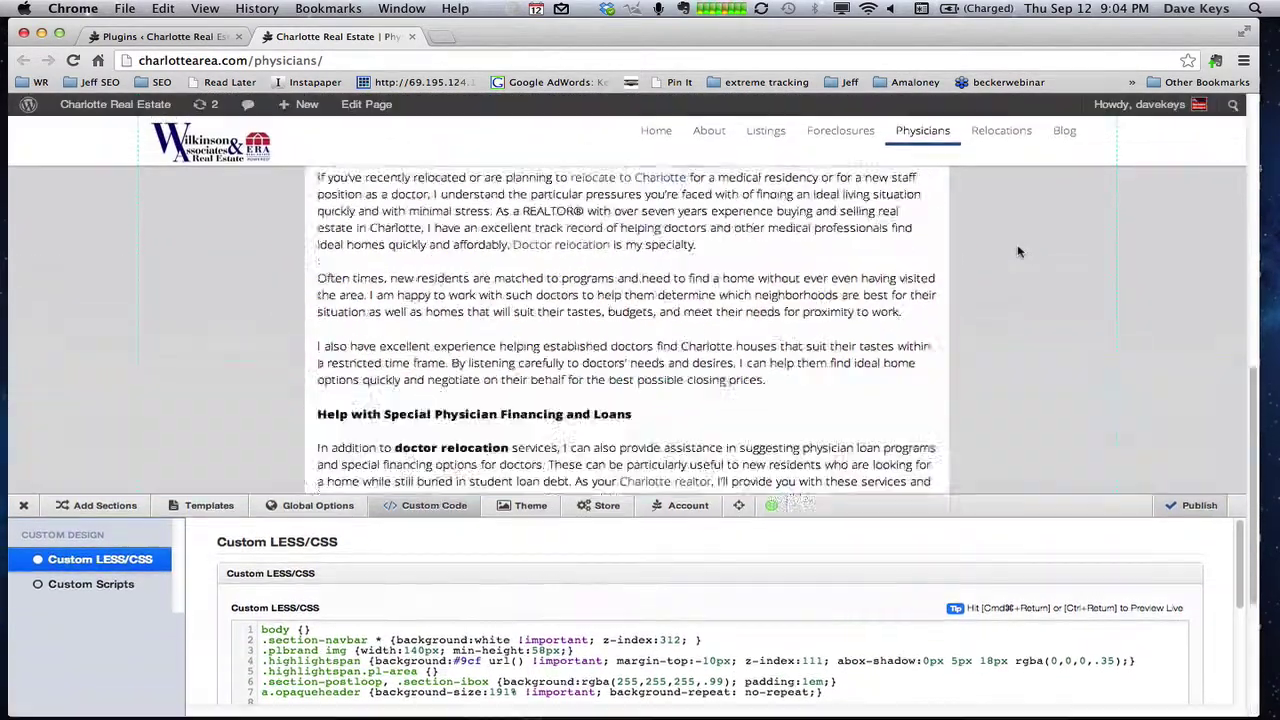
{"action": "scroll", "coordinate": [1017, 251], "scroll_direction": "up", "scroll_amount": 5}
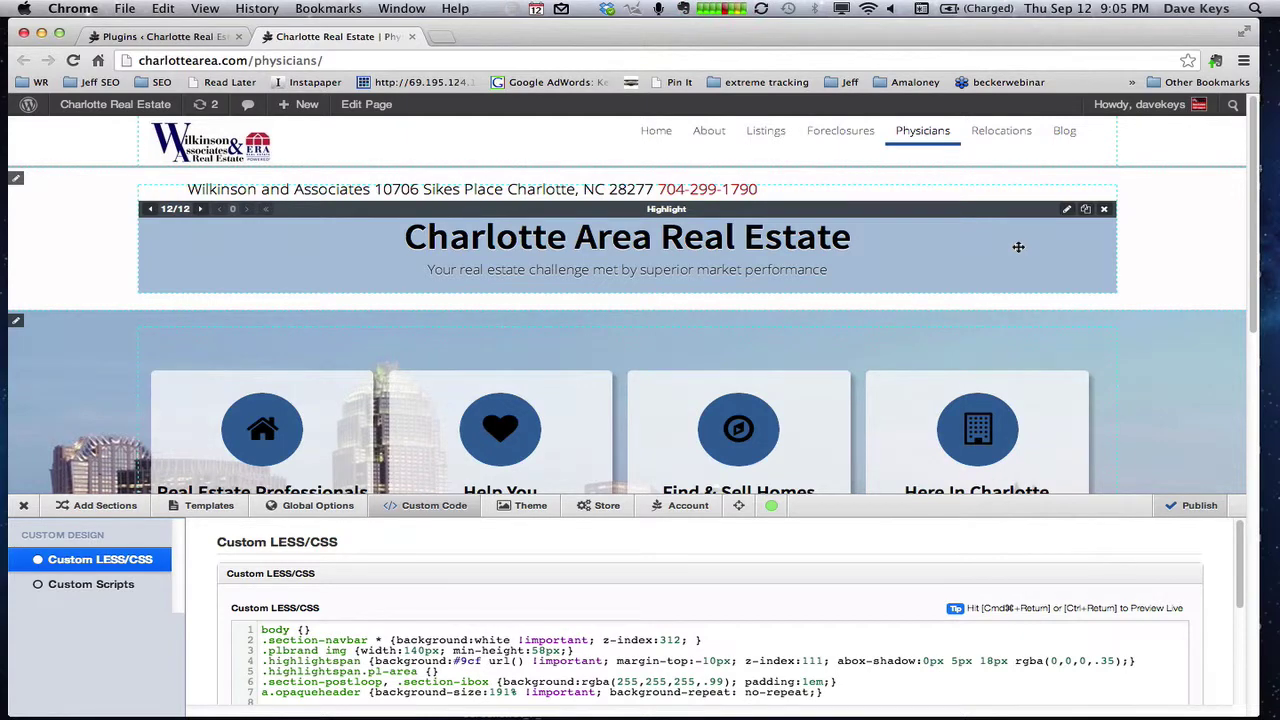
Open an incognito window, load charlottearea.com from the 'charlo' autocomplete, and scroll the home page
{"action": "key", "text": "super+shift+n"}
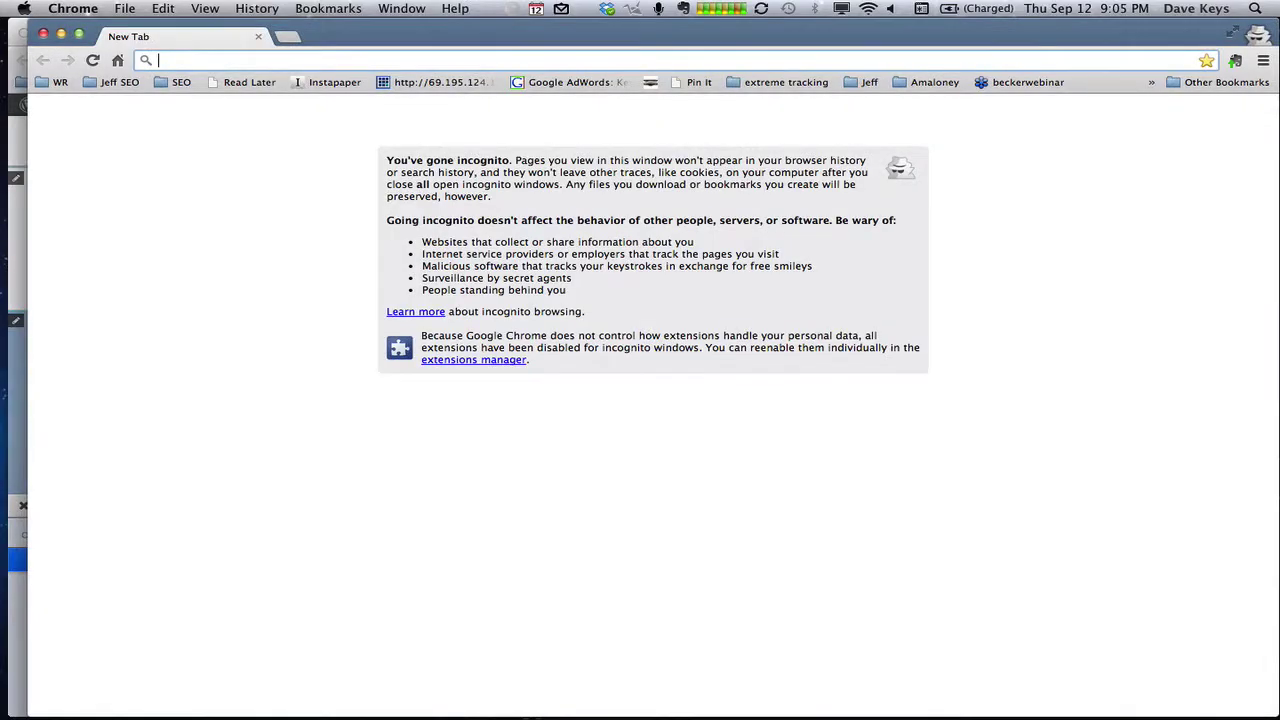
{"action": "type", "text": "charlottearea.com"}
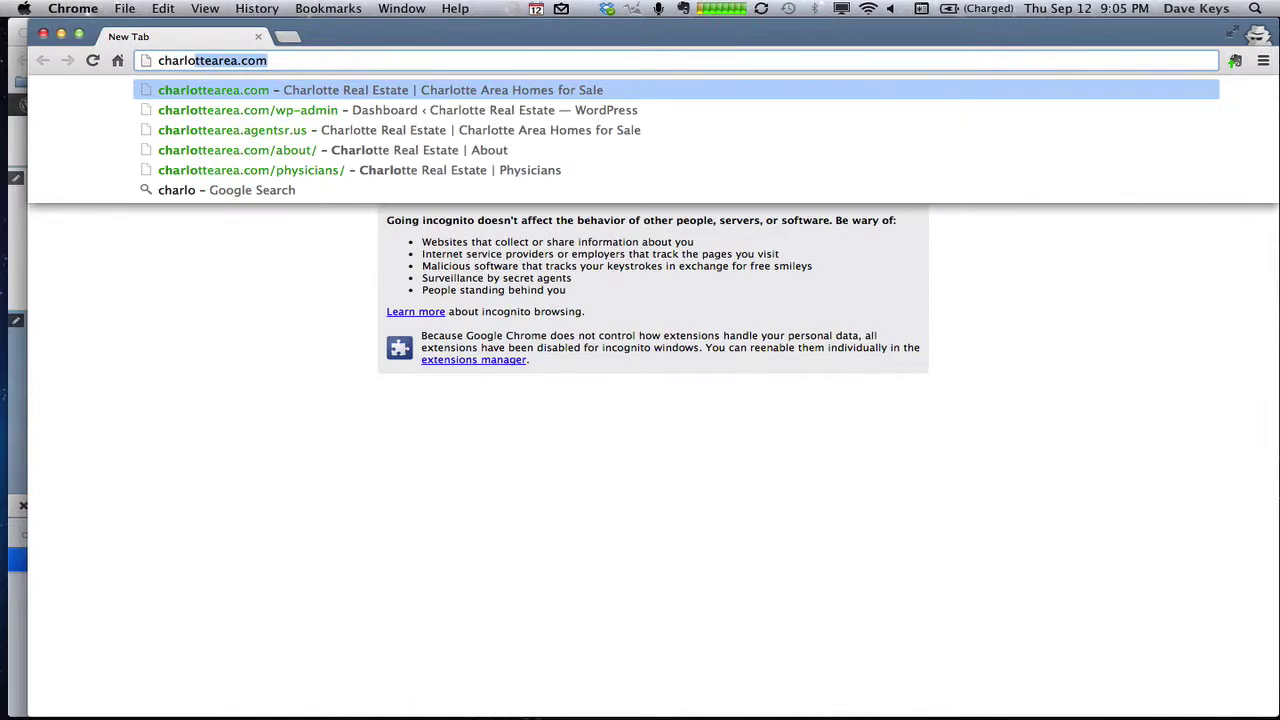
{"action": "key", "text": "super+w"}
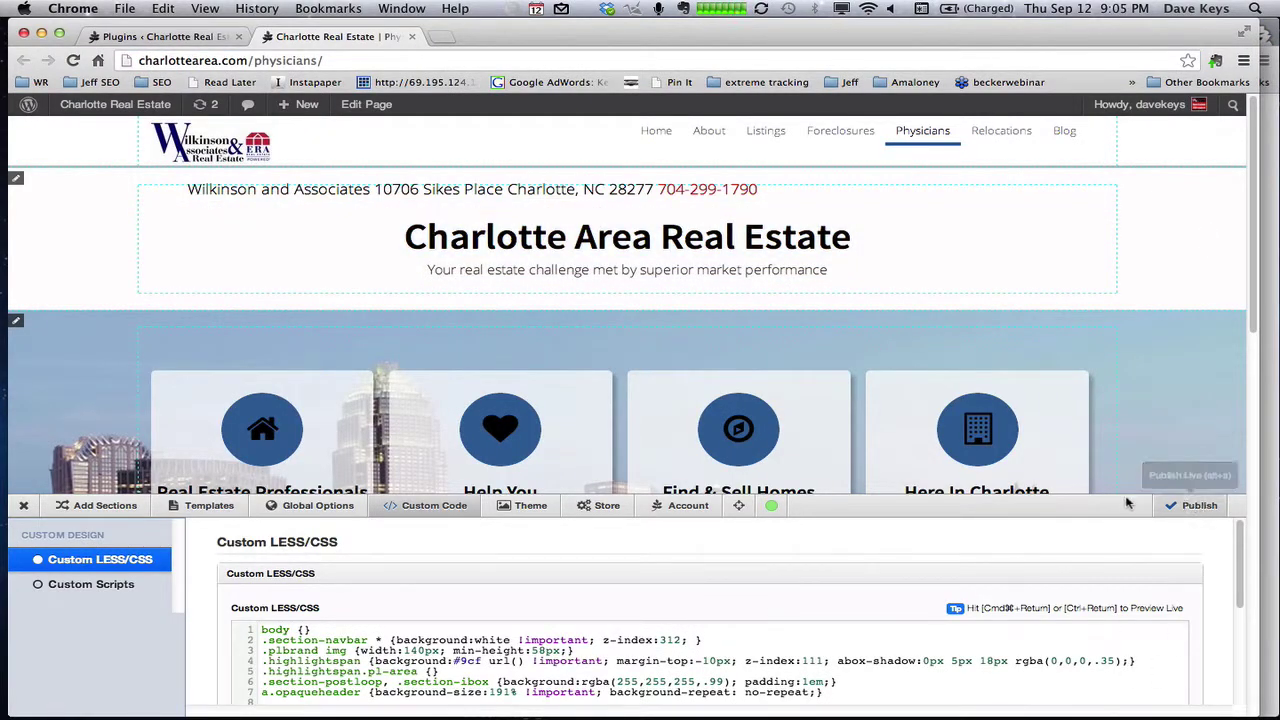
{"action": "key", "text": "super+grave"}
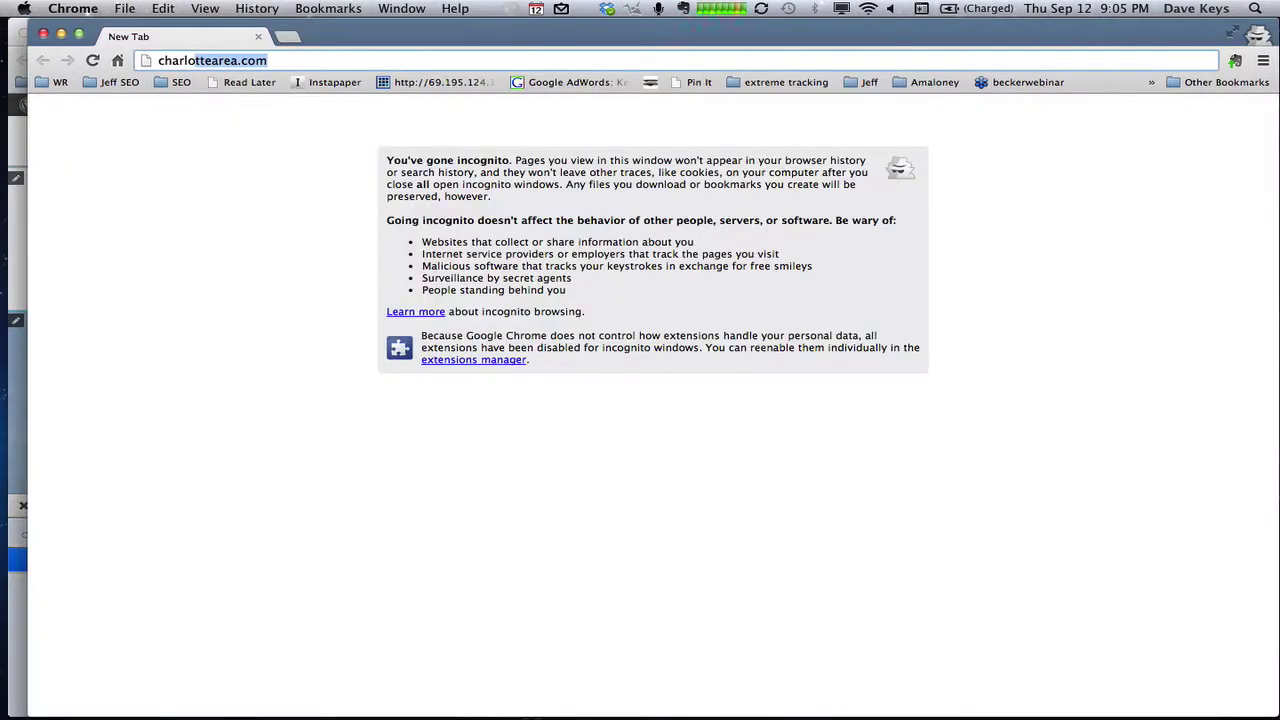
{"action": "key", "text": "Return"}
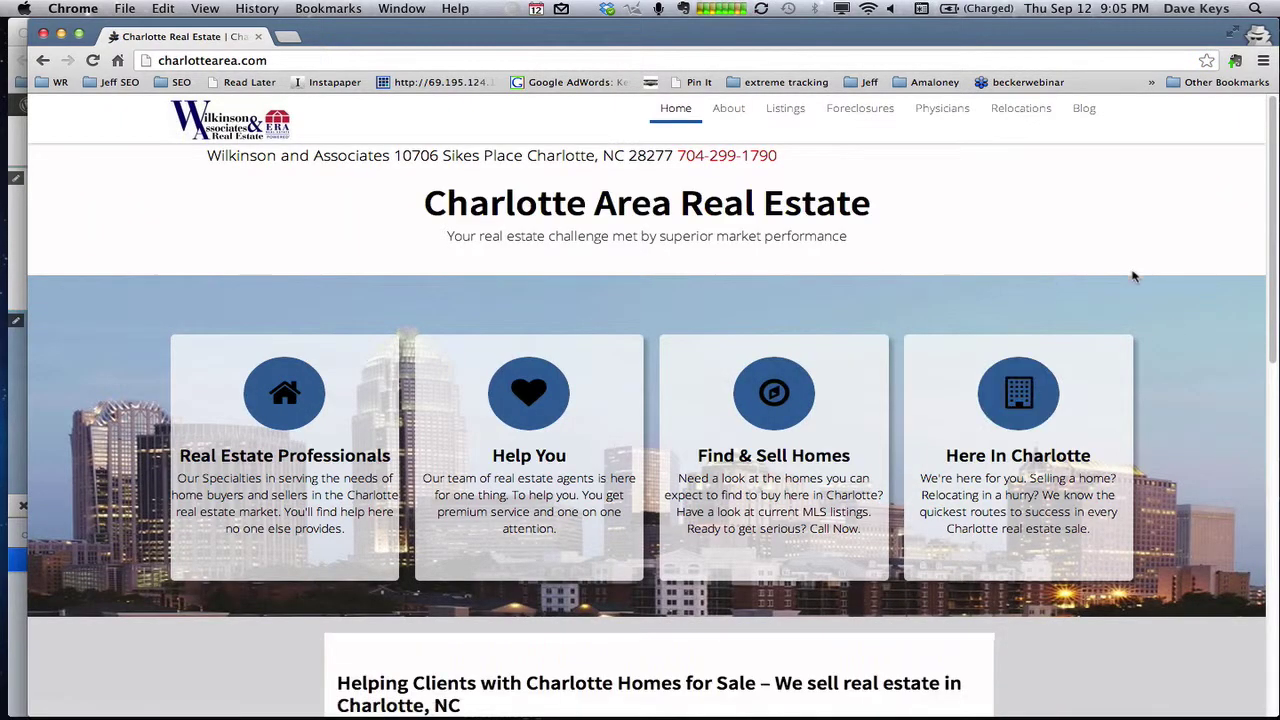
{"action": "scroll", "coordinate": [1131, 274], "scroll_direction": "down", "scroll_amount": 3}
{"action": "scroll", "coordinate": [1134, 272], "scroll_direction": "down", "scroll_amount": 5}
{"action": "scroll", "coordinate": [1134, 272], "scroll_direction": "down", "scroll_amount": 3}
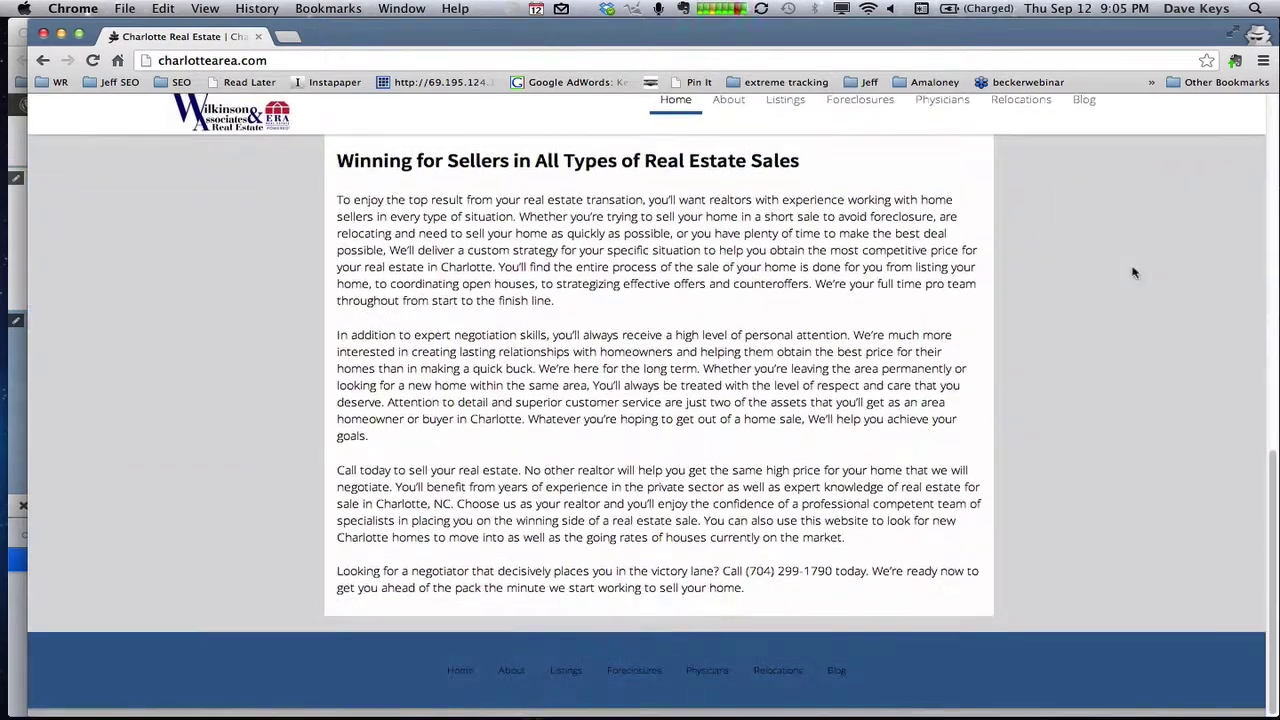
{"action": "scroll", "coordinate": [1133, 272], "scroll_direction": "up", "scroll_amount": 10}
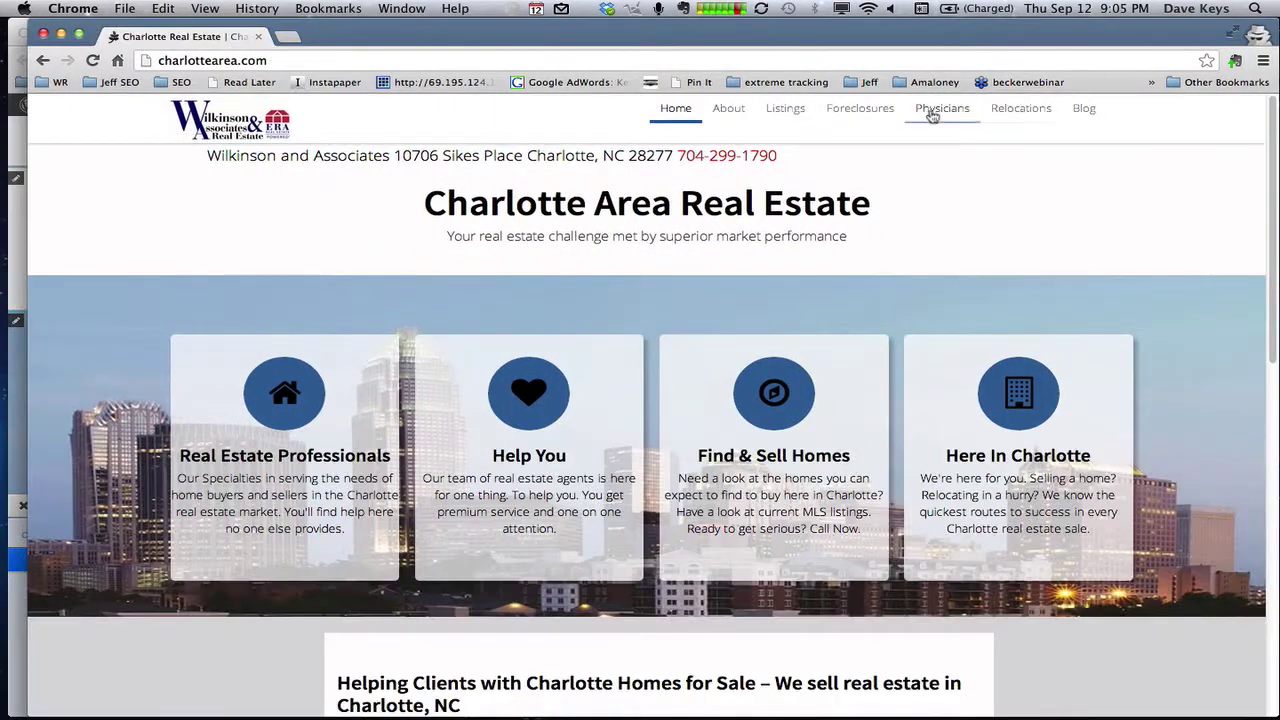
Open the live Physicians page from the site navigation and scroll through it
{"action": "left_click", "coordinate": [930, 115]}
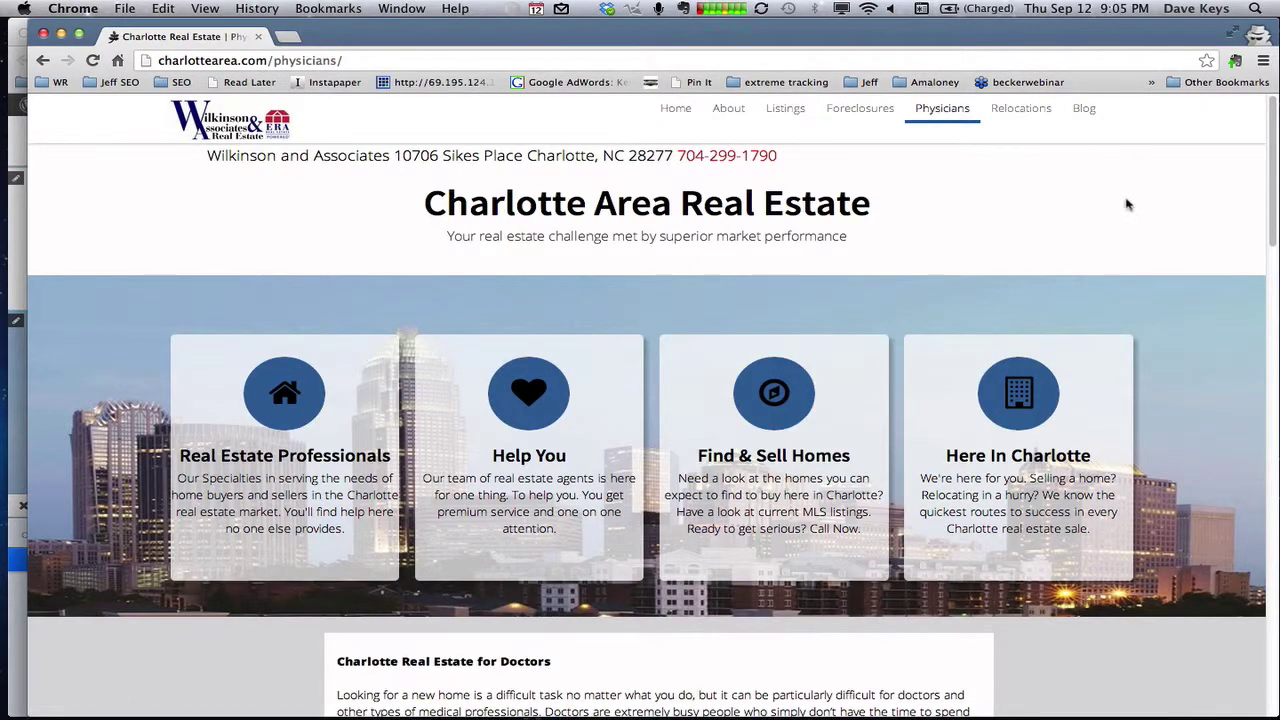
{"action": "scroll", "coordinate": [1143, 235], "scroll_direction": "down", "scroll_amount": 3}
{"action": "scroll", "coordinate": [1143, 235], "scroll_direction": "down", "scroll_amount": 5}
{"action": "scroll", "coordinate": [1143, 235], "scroll_direction": "down", "scroll_amount": 3}
{"action": "scroll", "coordinate": [1143, 235], "scroll_direction": "down", "scroll_amount": 2}
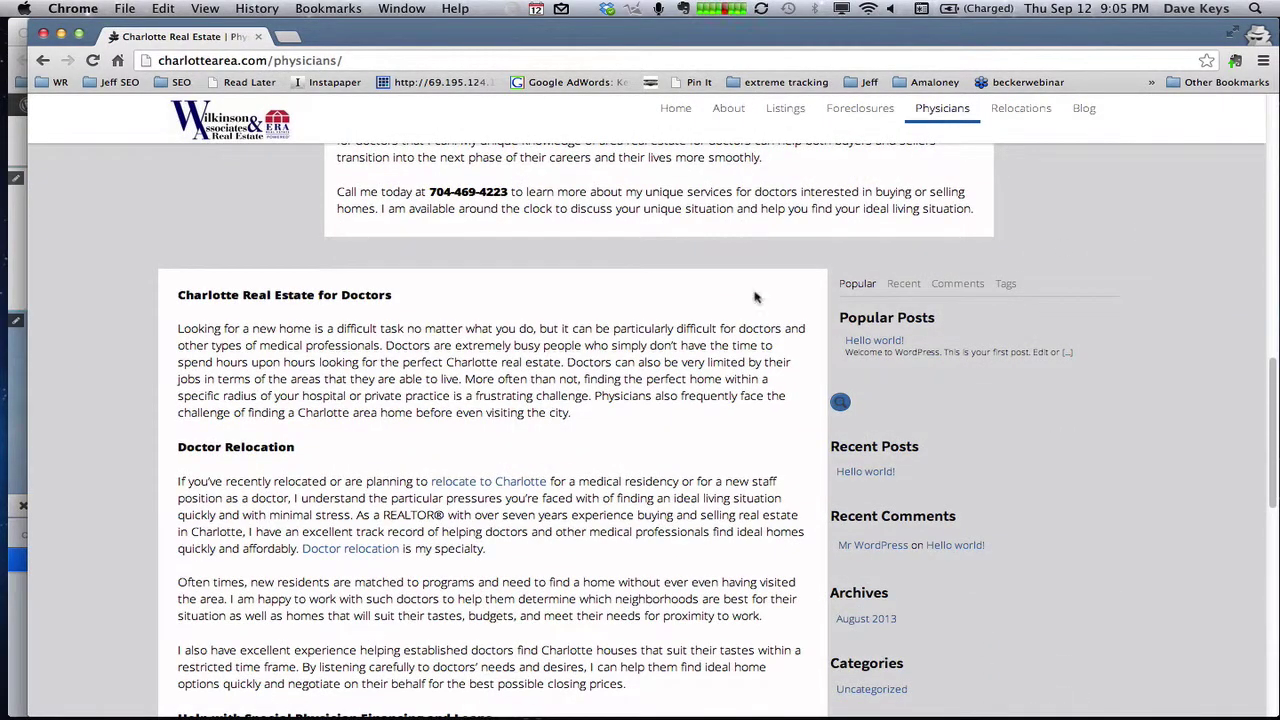
{"action": "scroll", "coordinate": [264, 351], "scroll_direction": "down", "scroll_amount": 1}
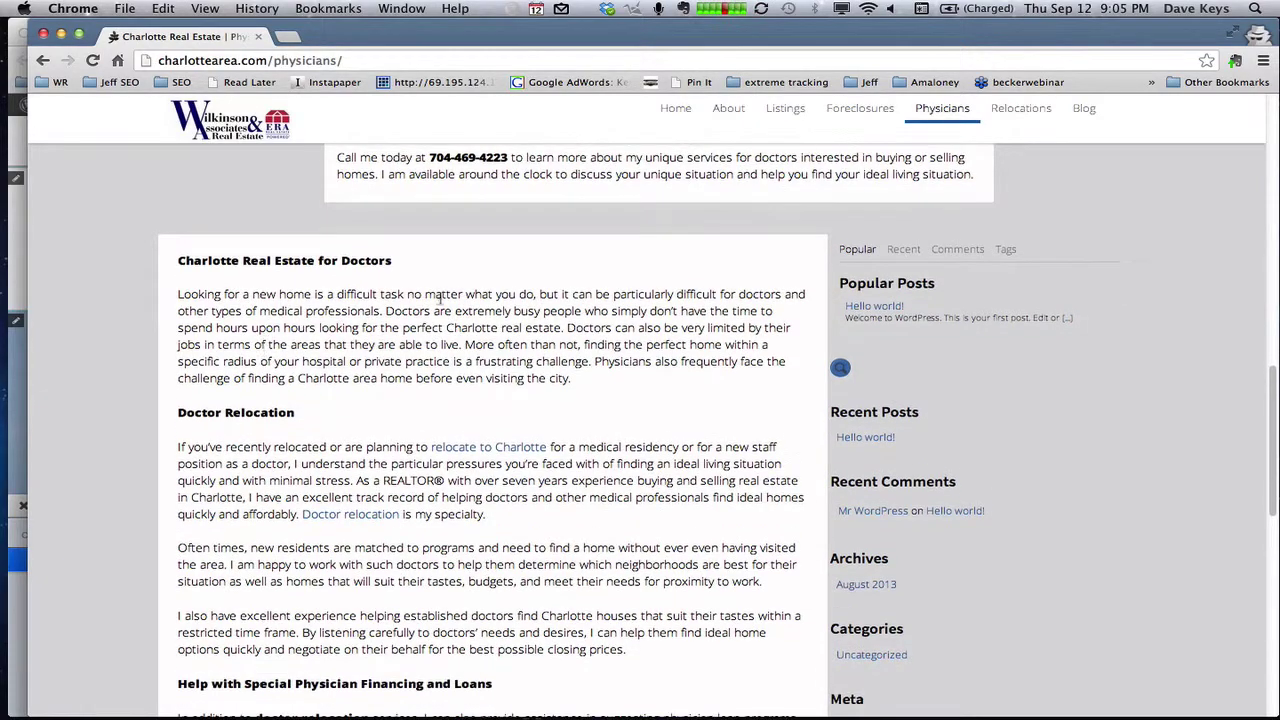
{"action": "scroll", "coordinate": [954, 426], "scroll_direction": "down", "scroll_amount": 10}
{"action": "scroll", "coordinate": [954, 428], "scroll_direction": "down", "scroll_amount": 1}
{"action": "scroll", "coordinate": [954, 429], "scroll_direction": "down", "scroll_amount": 3}
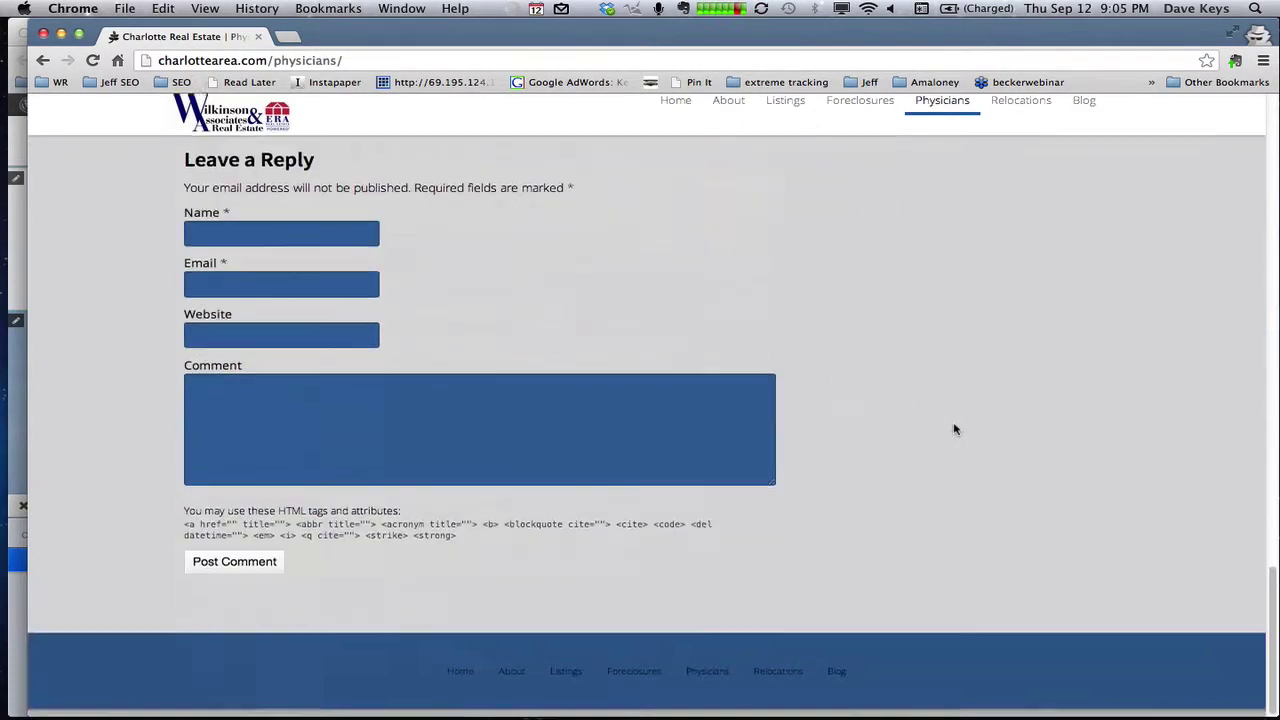
{"action": "scroll", "coordinate": [954, 429], "scroll_direction": "up", "scroll_amount": 15}
{"action": "scroll", "coordinate": [954, 429], "scroll_direction": "up", "scroll_amount": 10}
Reload the live Physicians page with Cmd+R and scroll again for the second Doctors section
{"action": "key", "text": "super+r"}
{"action": "scroll", "coordinate": [956, 416], "scroll_direction": "down", "scroll_amount": 5}
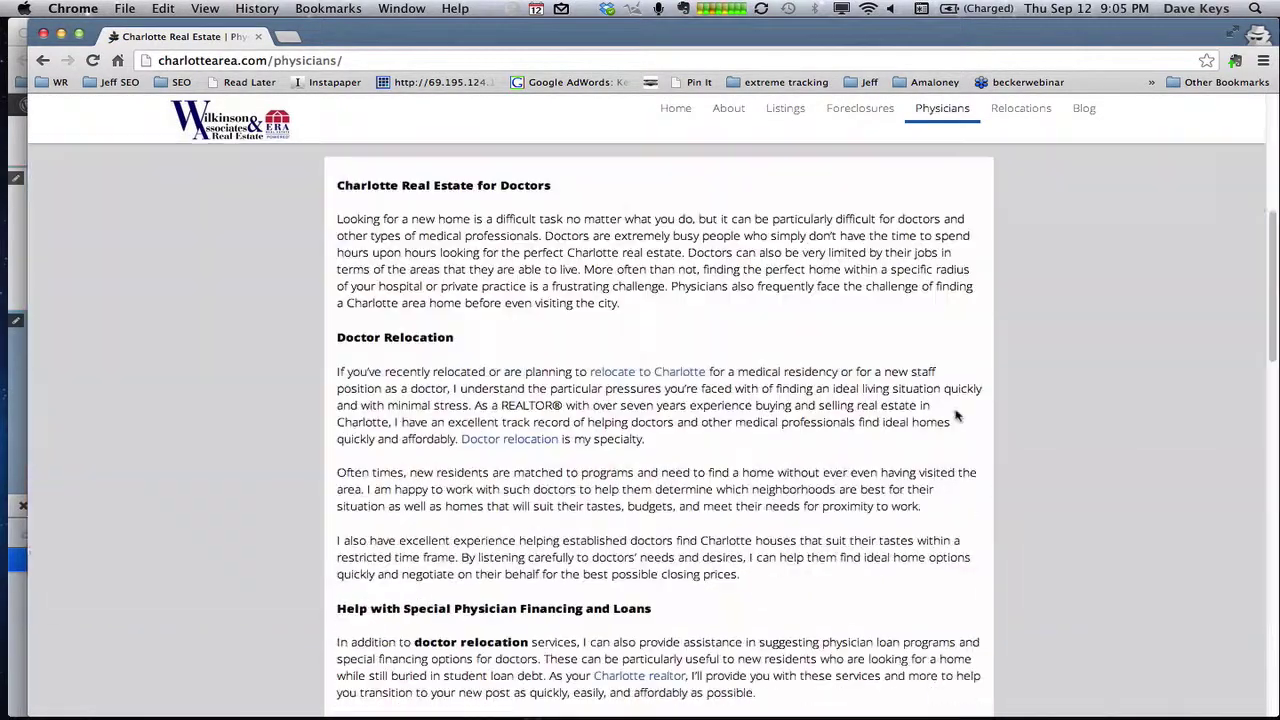
{"action": "scroll", "coordinate": [956, 416], "scroll_direction": "down", "scroll_amount": 10}
{"action": "scroll", "coordinate": [956, 416], "scroll_direction": "up", "scroll_amount": 15}
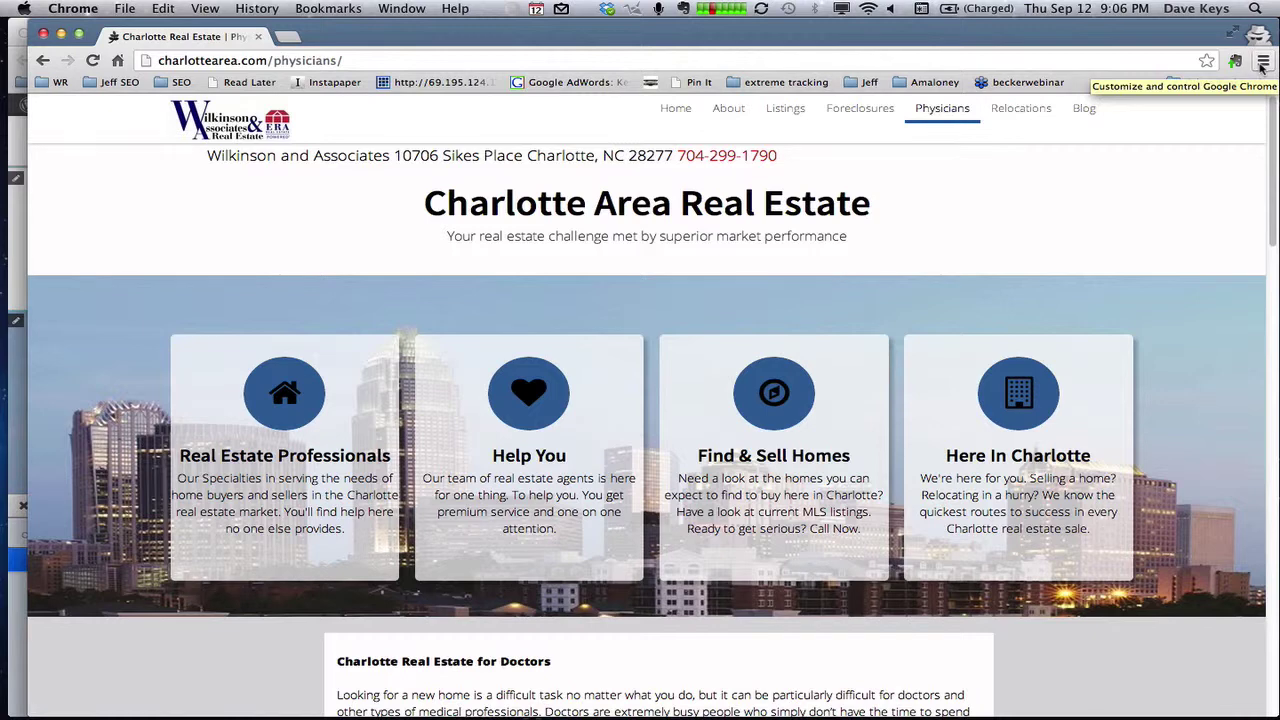
Disable the Evernote Web Clipper extension in Chrome's Extensions settings, then close that tab
{"action": "left_click", "coordinate": [1262, 62]}
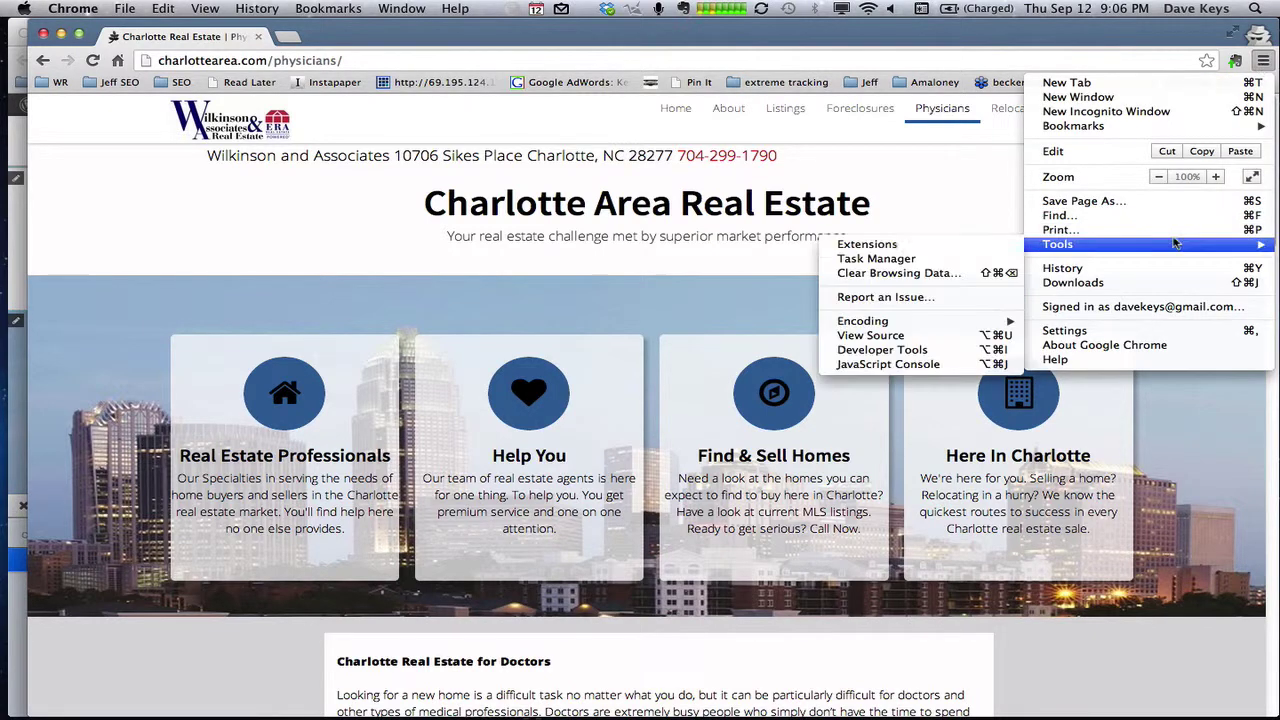
{"action": "left_click", "coordinate": [1124, 331]}
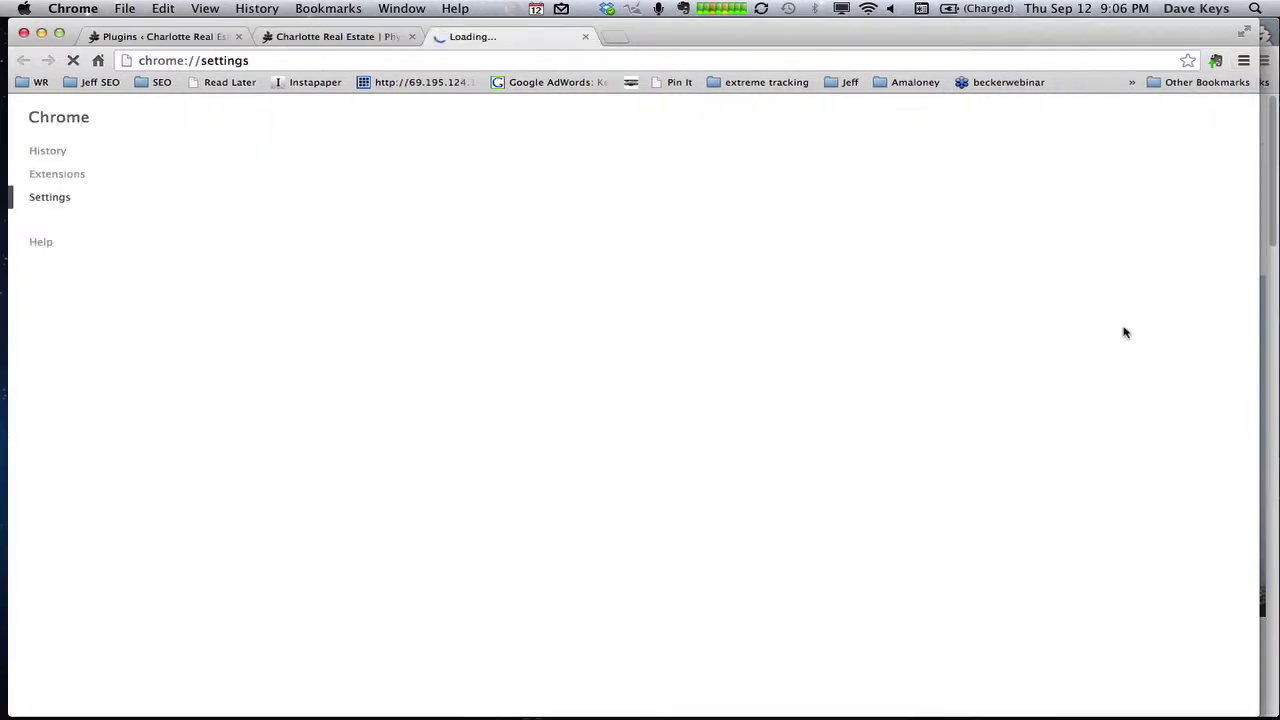
{"action": "left_click", "coordinate": [67, 178]}
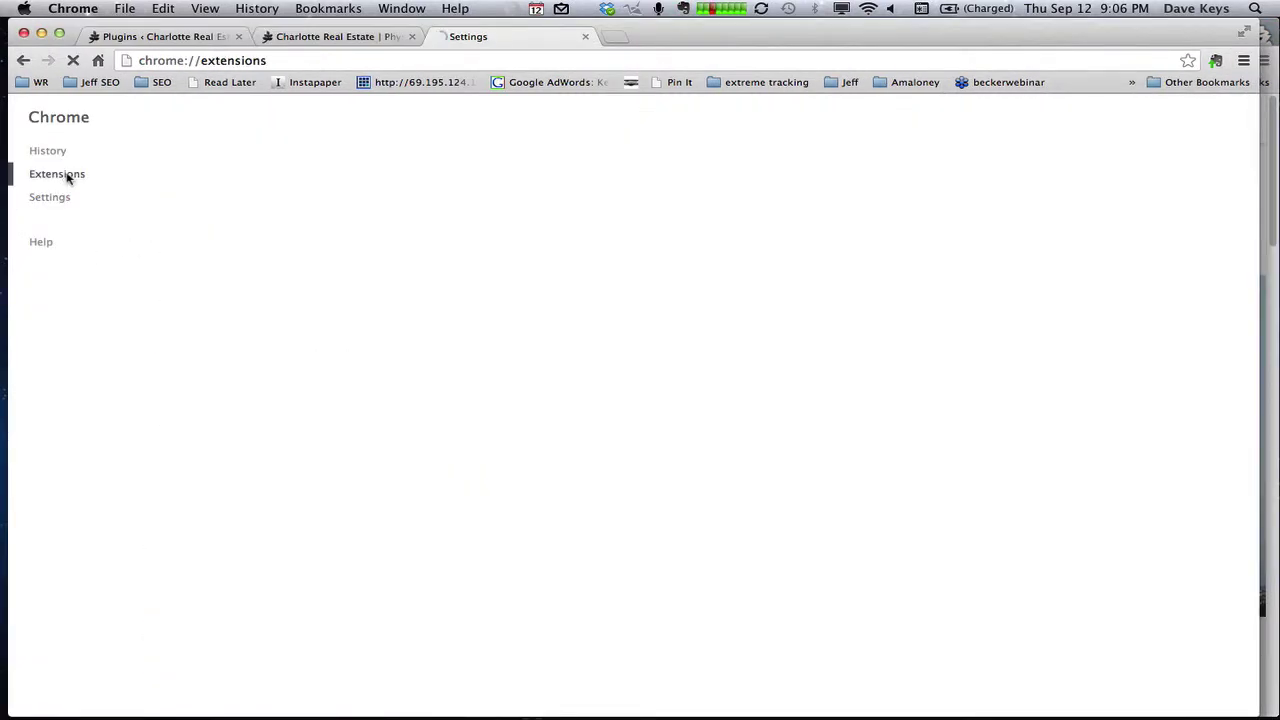
{"action": "scroll", "coordinate": [376, 358], "scroll_direction": "down", "scroll_amount": 1}
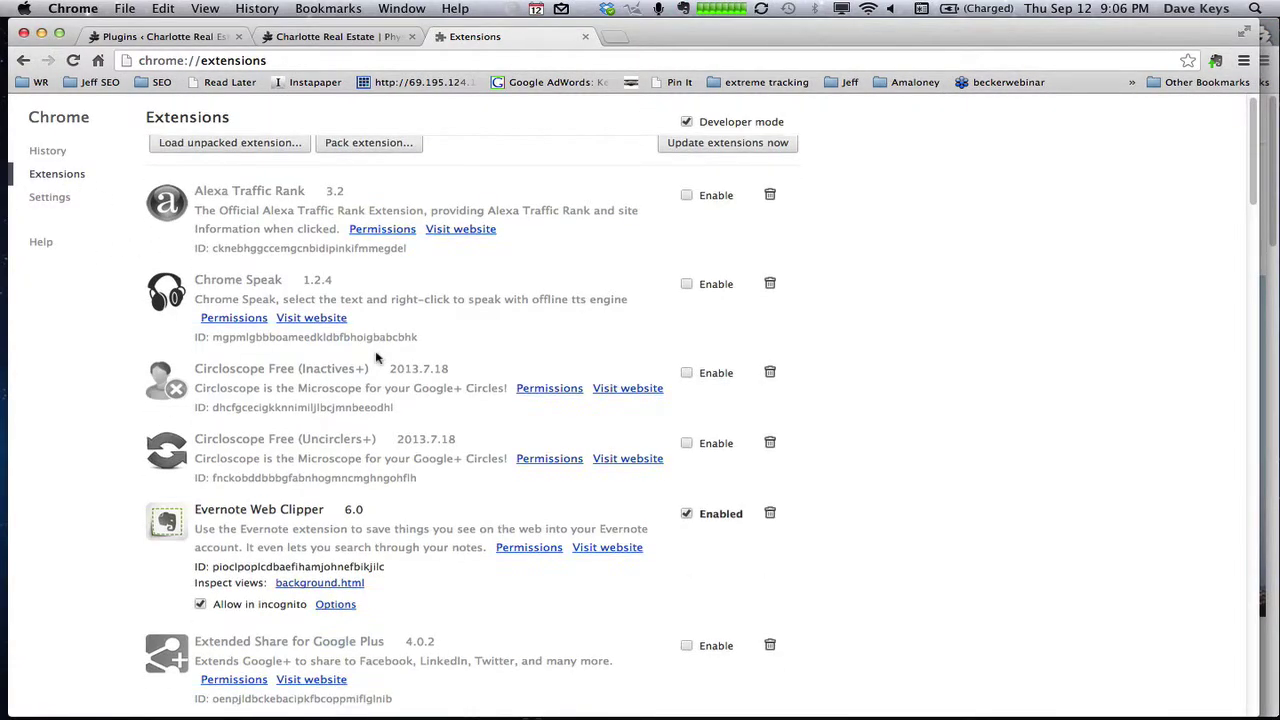
{"action": "left_click", "coordinate": [686, 514]}
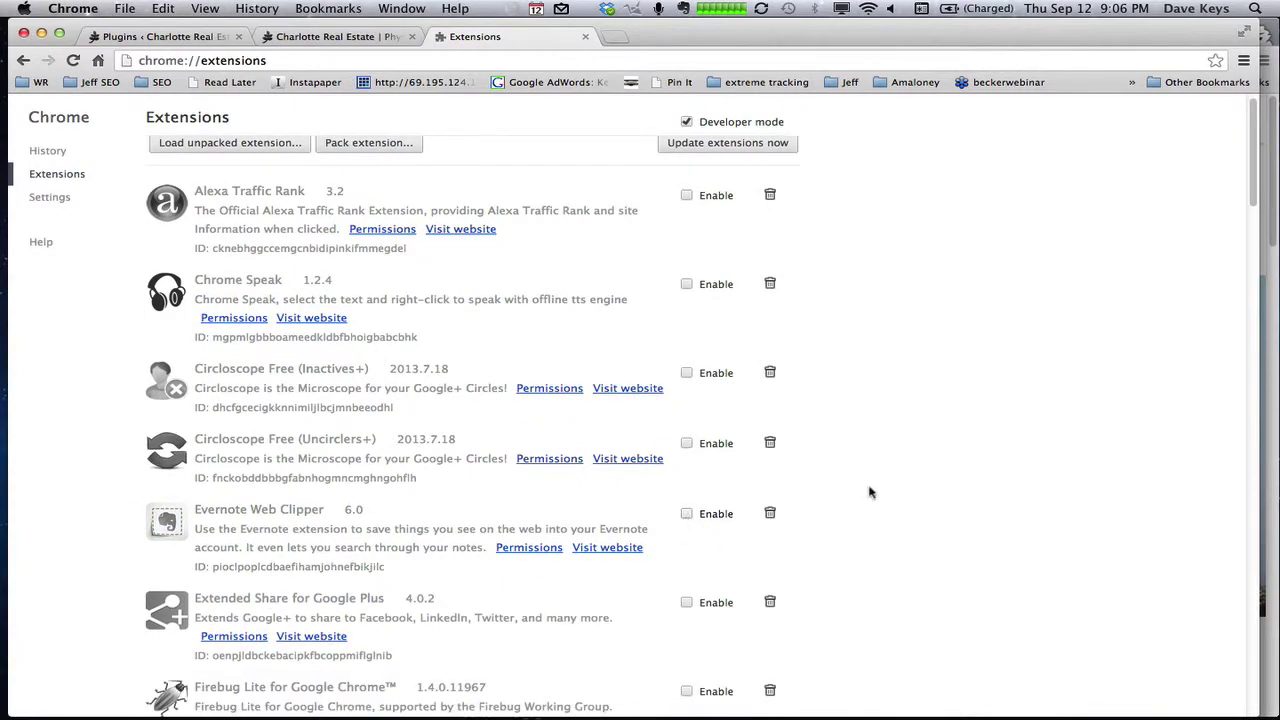
{"action": "scroll", "coordinate": [884, 482], "scroll_direction": "down", "scroll_amount": 5}
{"action": "scroll", "coordinate": [884, 482], "scroll_direction": "down", "scroll_amount": 5}
{"action": "scroll", "coordinate": [884, 482], "scroll_direction": "down", "scroll_amount": 5}
{"action": "scroll", "coordinate": [884, 482], "scroll_direction": "down", "scroll_amount": 5}
{"action": "scroll", "coordinate": [884, 482], "scroll_direction": "down", "scroll_amount": 4}
{"action": "scroll", "coordinate": [884, 482], "scroll_direction": "up", "scroll_amount": 2}
{"action": "scroll", "coordinate": [884, 482], "scroll_direction": "up", "scroll_amount": 15}
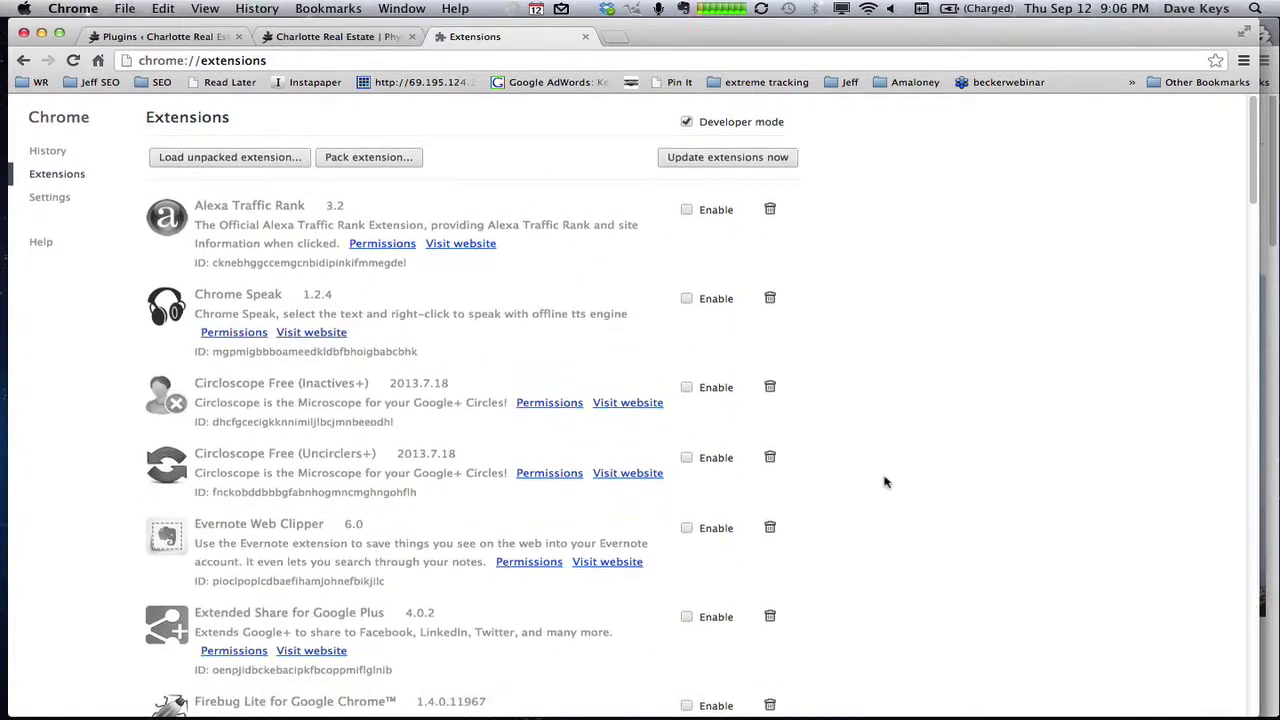
{"action": "key", "text": "super+w"}
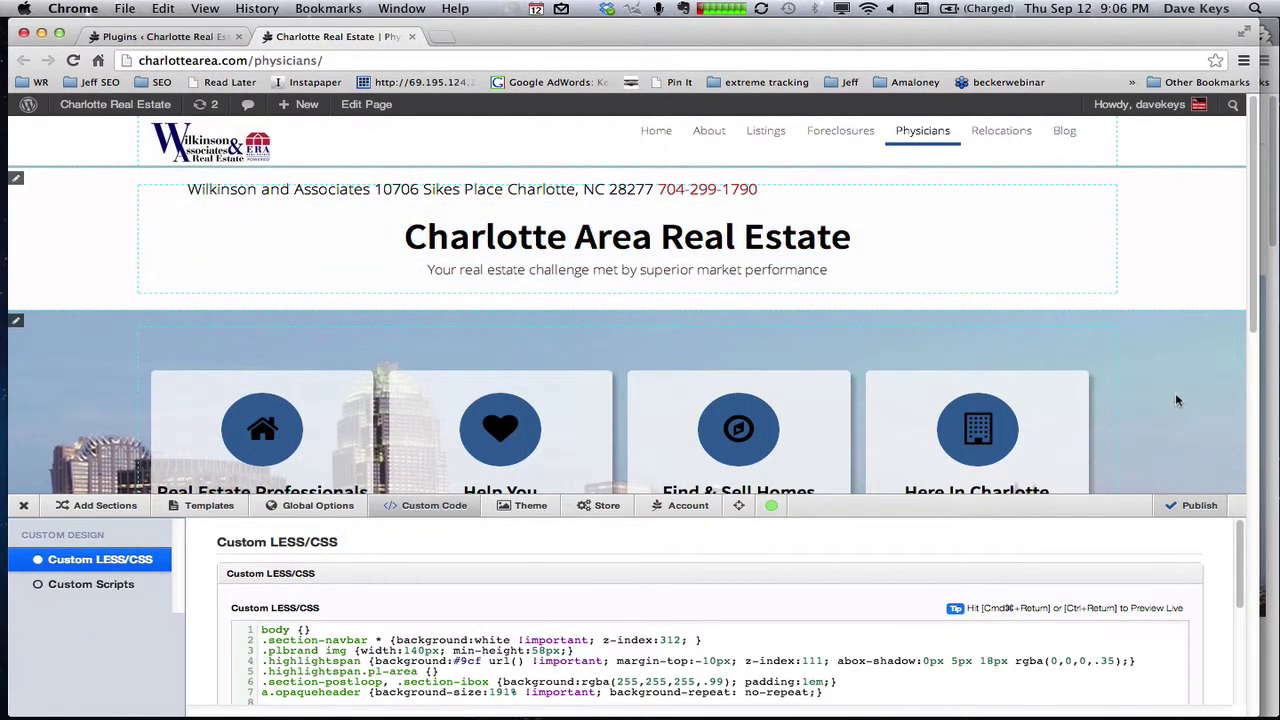
Reload the live Physicians page and scroll down to the duplicate Doctors section beside Popular Posts
{"action": "scroll", "coordinate": [1176, 398], "scroll_direction": "down", "scroll_amount": 1}
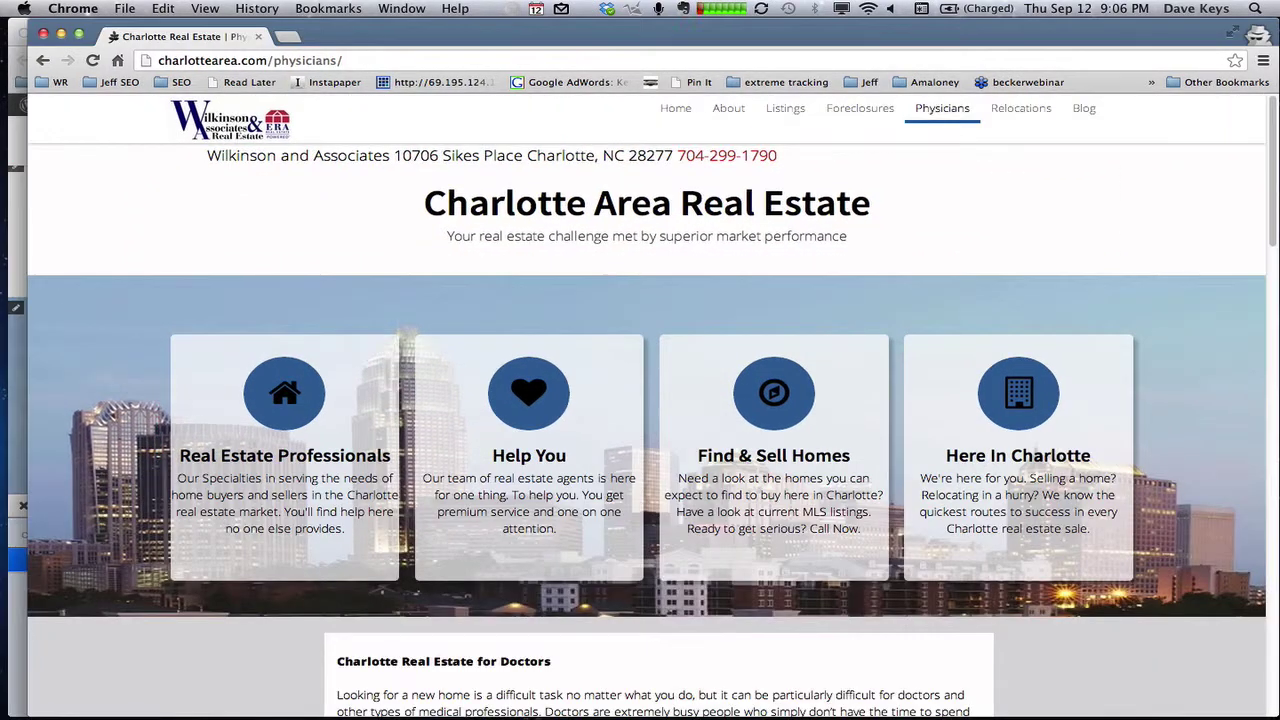
{"action": "key", "text": "super+r"}
{"action": "scroll", "coordinate": [640, 430], "scroll_direction": "down", "scroll_amount": 5}
{"action": "scroll", "coordinate": [640, 430], "scroll_direction": "down", "scroll_amount": 5}
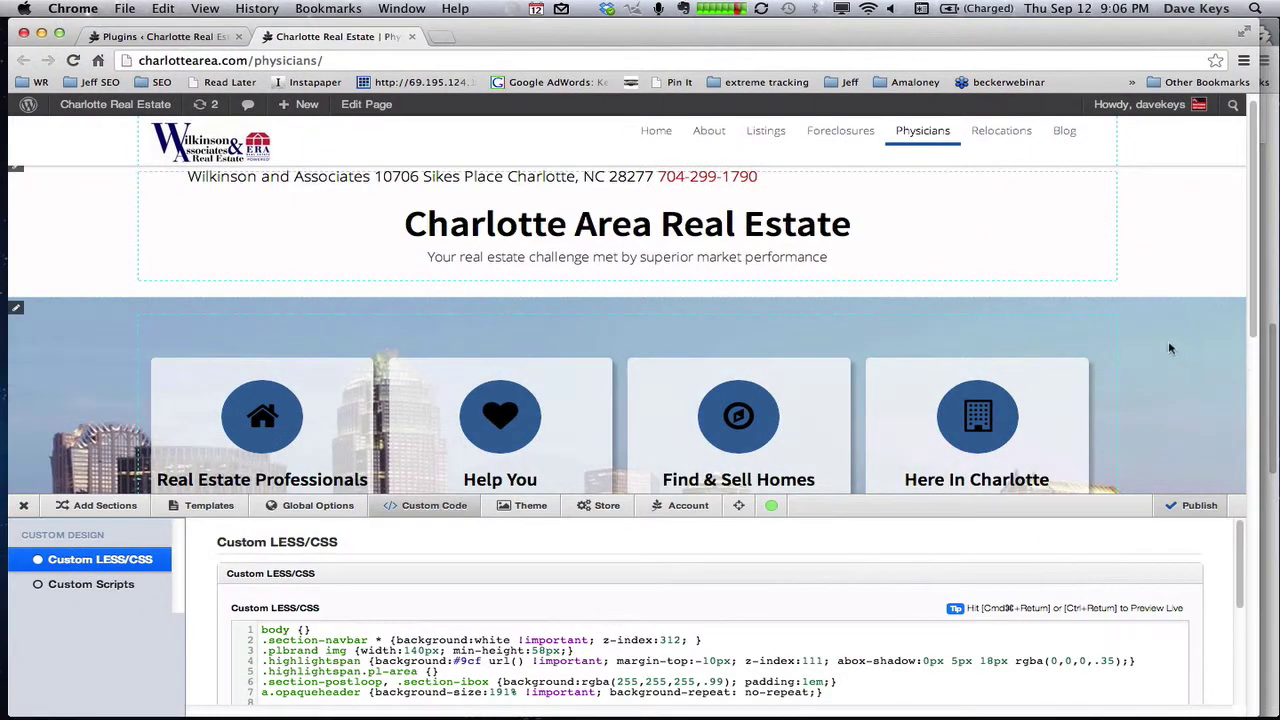
{"action": "scroll", "coordinate": [1168, 341], "scroll_direction": "down", "scroll_amount": 10}
{"action": "scroll", "coordinate": [1190, 344], "scroll_direction": "down", "scroll_amount": 5}
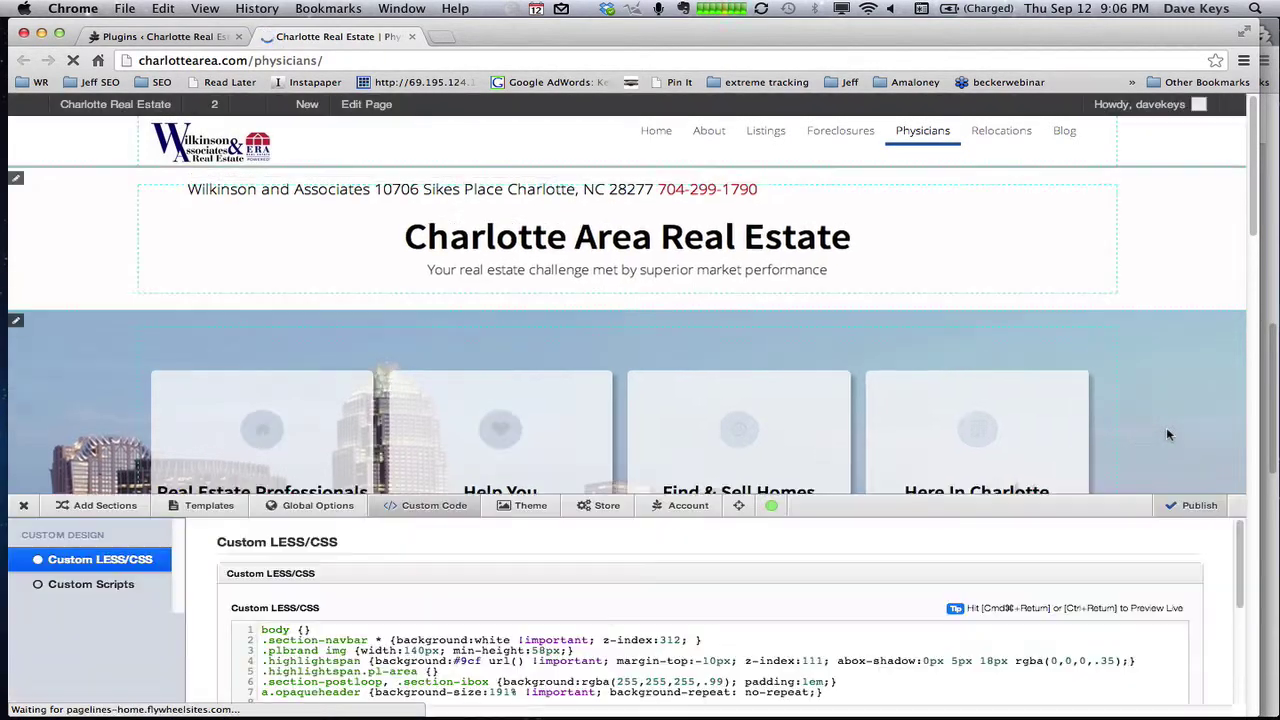
{"action": "scroll", "coordinate": [1166, 427], "scroll_direction": "down", "scroll_amount": 5}
{"action": "scroll", "coordinate": [1166, 427], "scroll_direction": "down", "scroll_amount": 2}
{"action": "scroll", "coordinate": [1166, 427], "scroll_direction": "down", "scroll_amount": 3}
{"action": "scroll", "coordinate": [1167, 434], "scroll_direction": "down", "scroll_amount": 4}
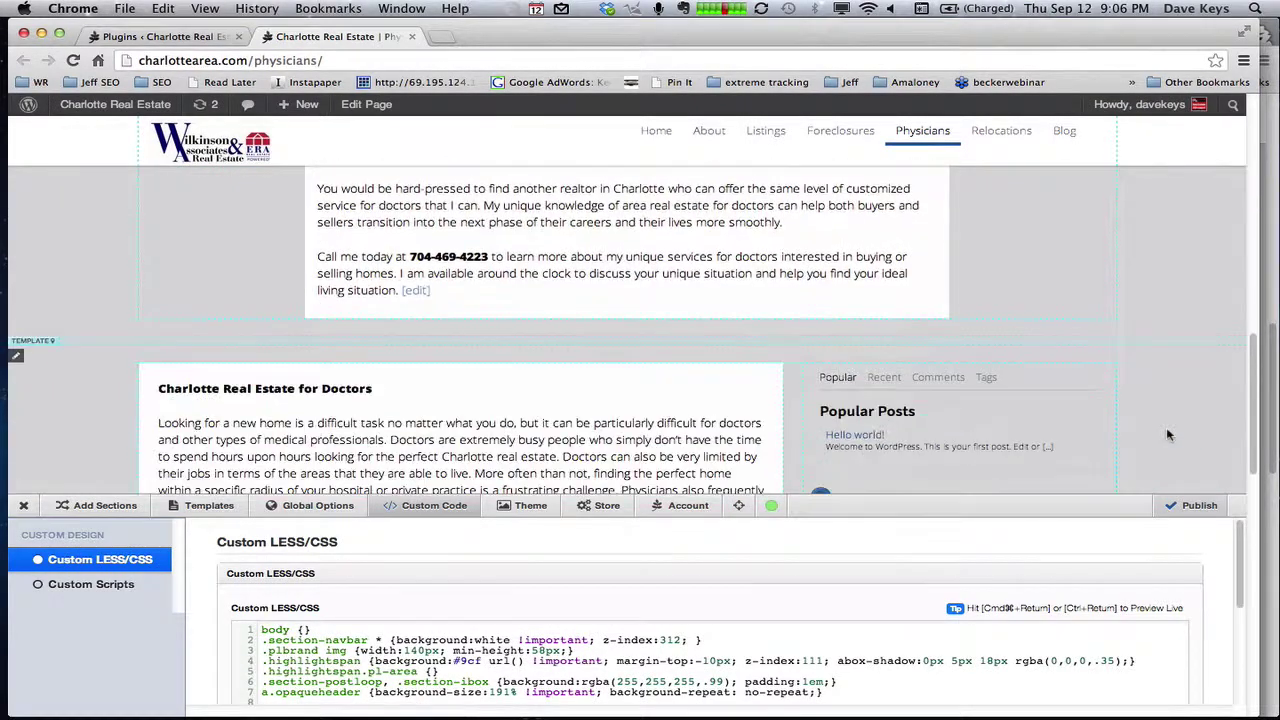
{"action": "mouse_move", "coordinate": [958, 420]}
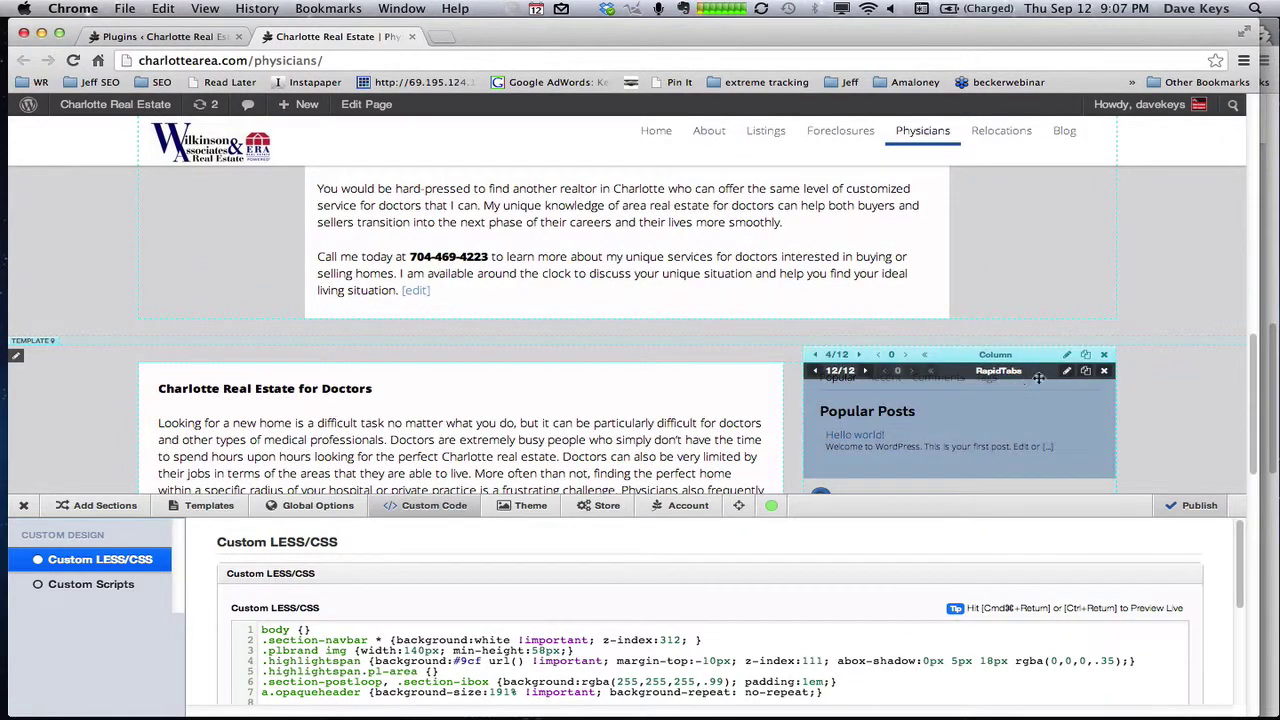
Delete the Popular Posts column and the duplicate Doctors post-loop section, then publish
{"action": "left_click", "coordinate": [1105, 357]}
{"action": "left_click", "coordinate": [852, 272]}
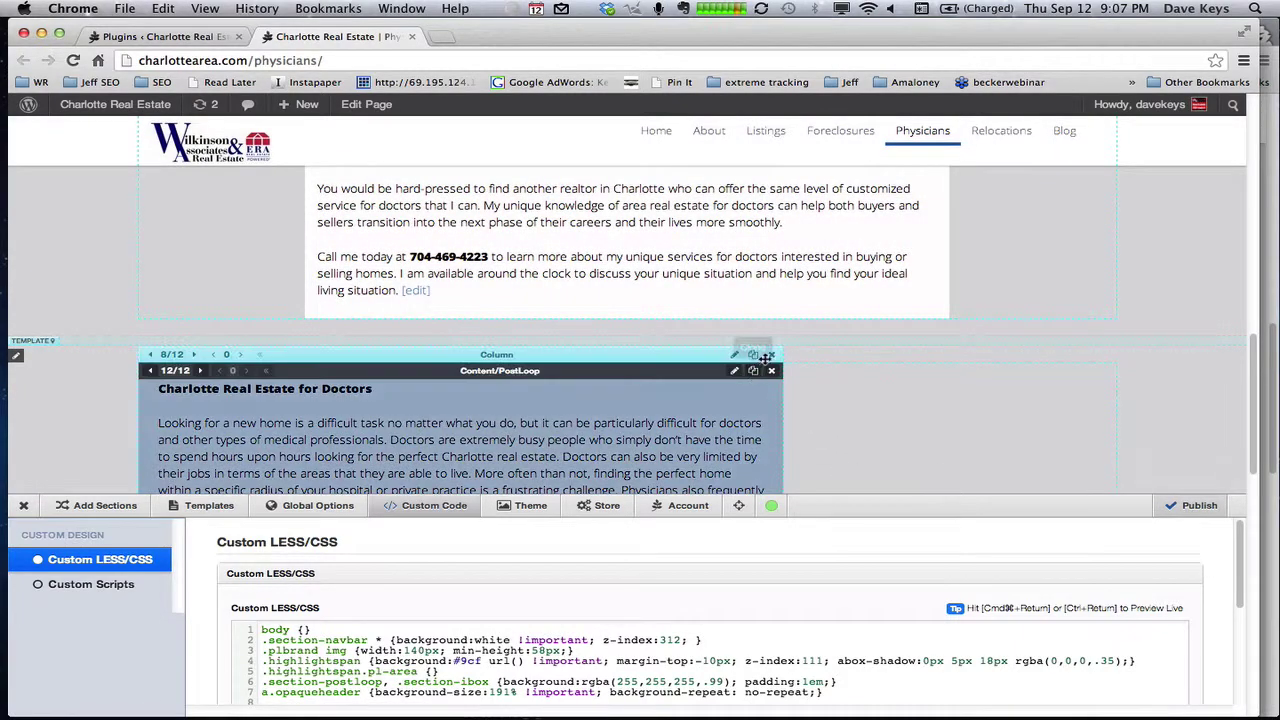
{"action": "left_click", "coordinate": [768, 355]}
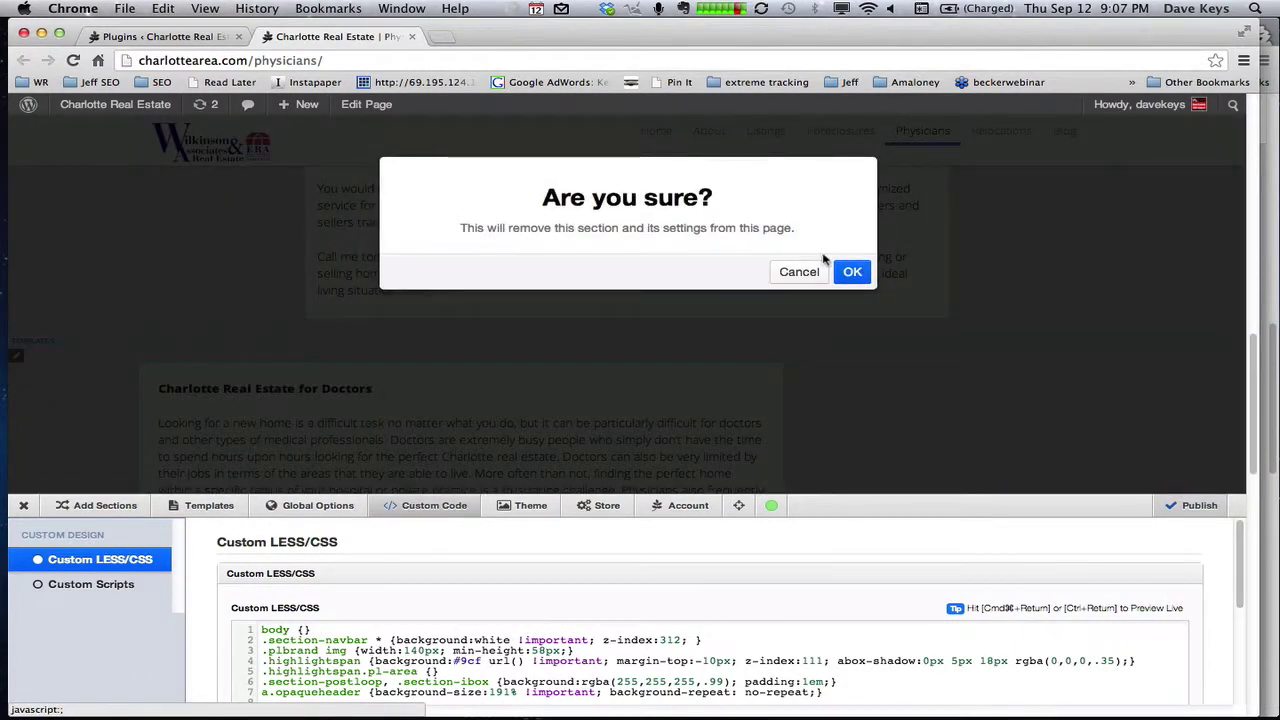
{"action": "left_click", "coordinate": [852, 272]}
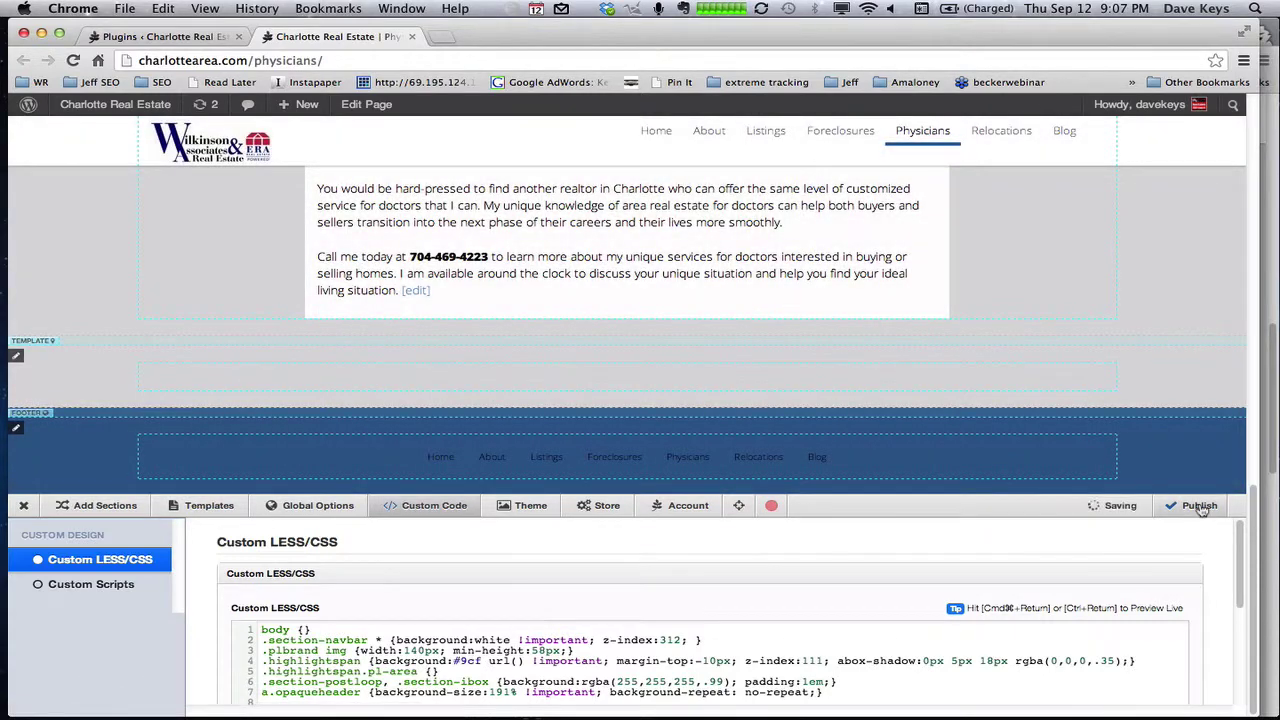
{"action": "left_click", "coordinate": [1200, 506]}
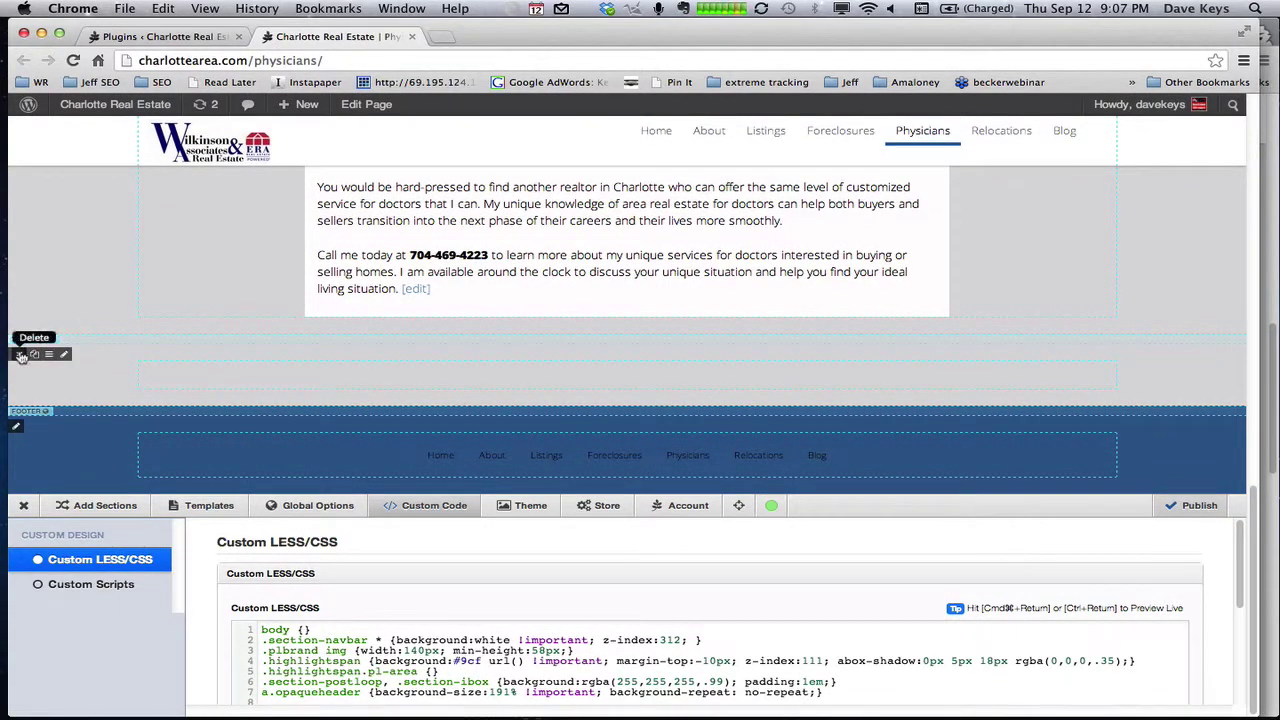
Delete the leftover empty template area and check that the page ends at the footer
{"action": "left_click", "coordinate": [21, 355]}
{"action": "left_click", "coordinate": [852, 273]}
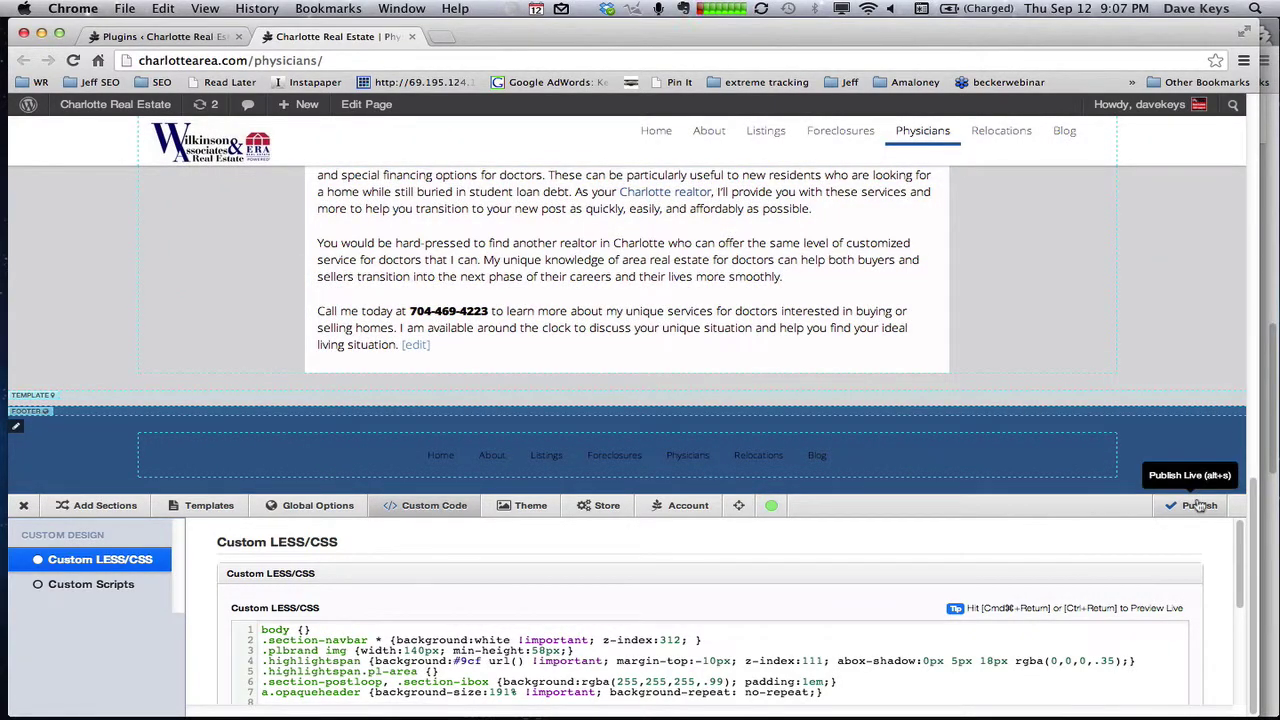
{"action": "scroll", "coordinate": [1140, 341], "scroll_direction": "up", "scroll_amount": 5}
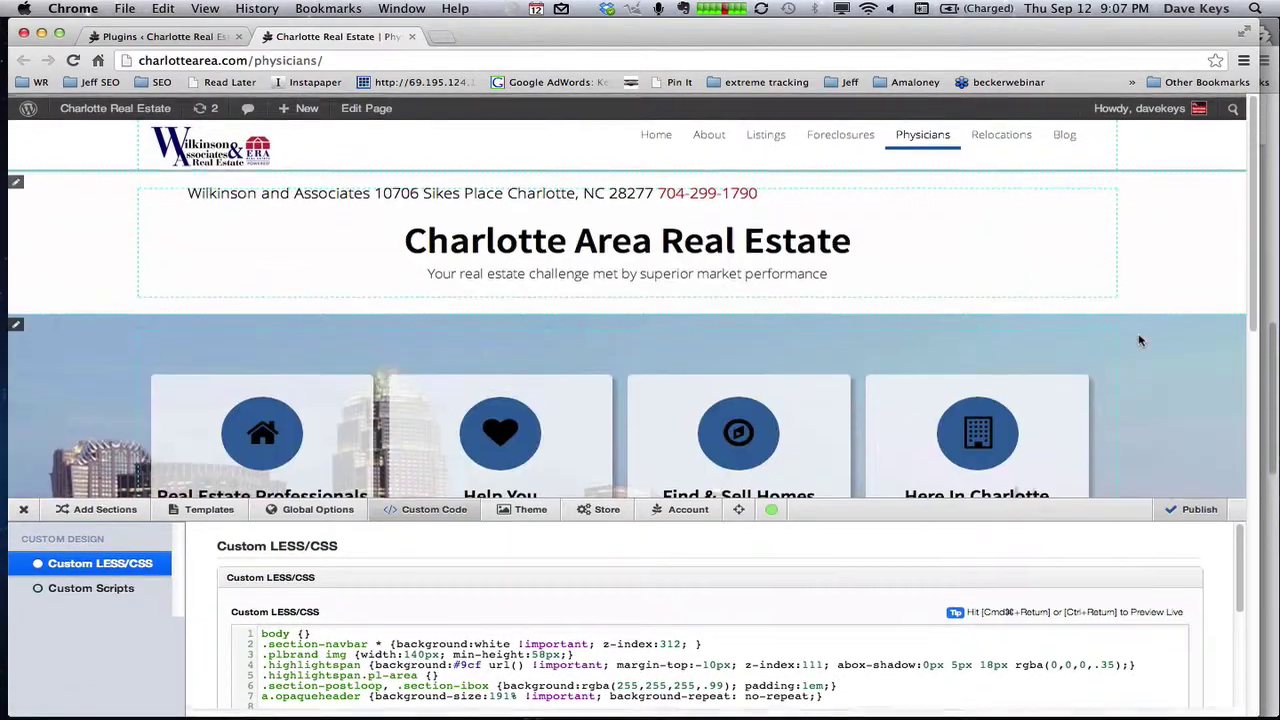
{"action": "scroll", "coordinate": [1140, 341], "scroll_direction": "down", "scroll_amount": 3}
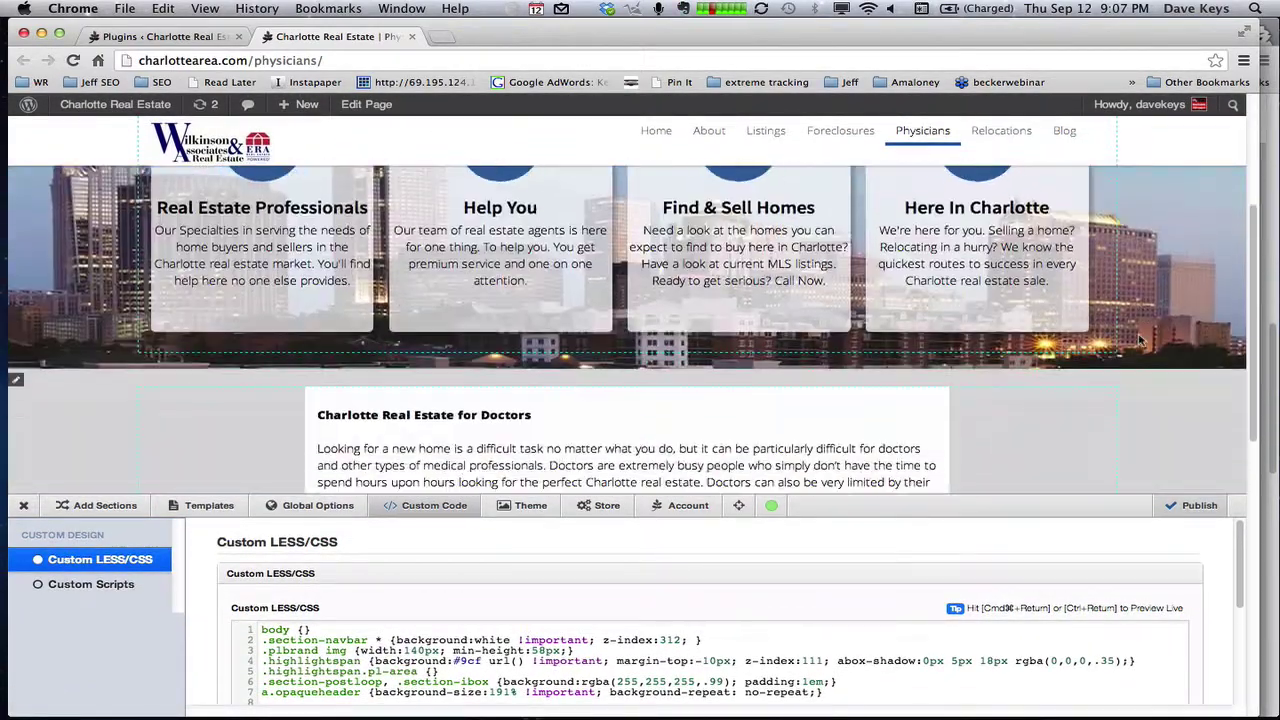
{"action": "scroll", "coordinate": [1140, 341], "scroll_direction": "down", "scroll_amount": 5}
{"action": "scroll", "coordinate": [1140, 341], "scroll_direction": "down", "scroll_amount": 2}
{"action": "scroll", "coordinate": [1140, 341], "scroll_direction": "down", "scroll_amount": 2}
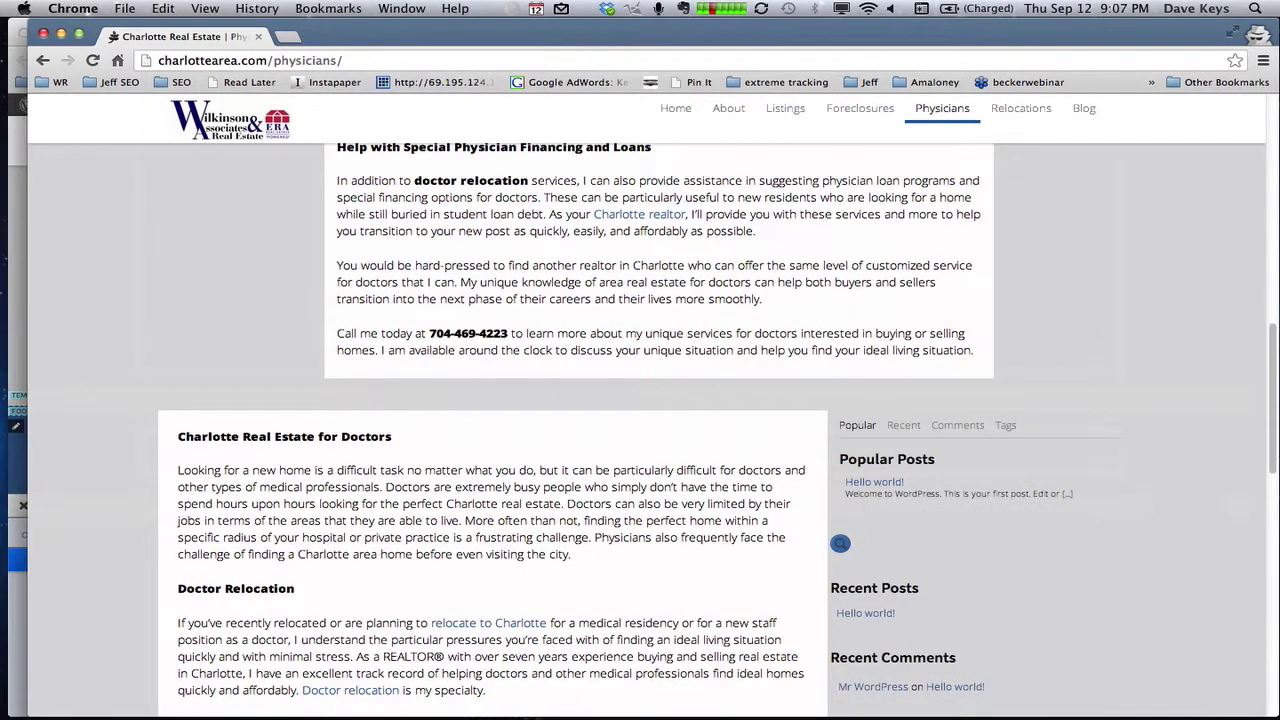
Reload the live Physicians page and scroll through it to check for the duplicate
{"action": "key", "text": "super+r"}
{"action": "scroll", "coordinate": [640, 430], "scroll_direction": "down", "scroll_amount": 3}
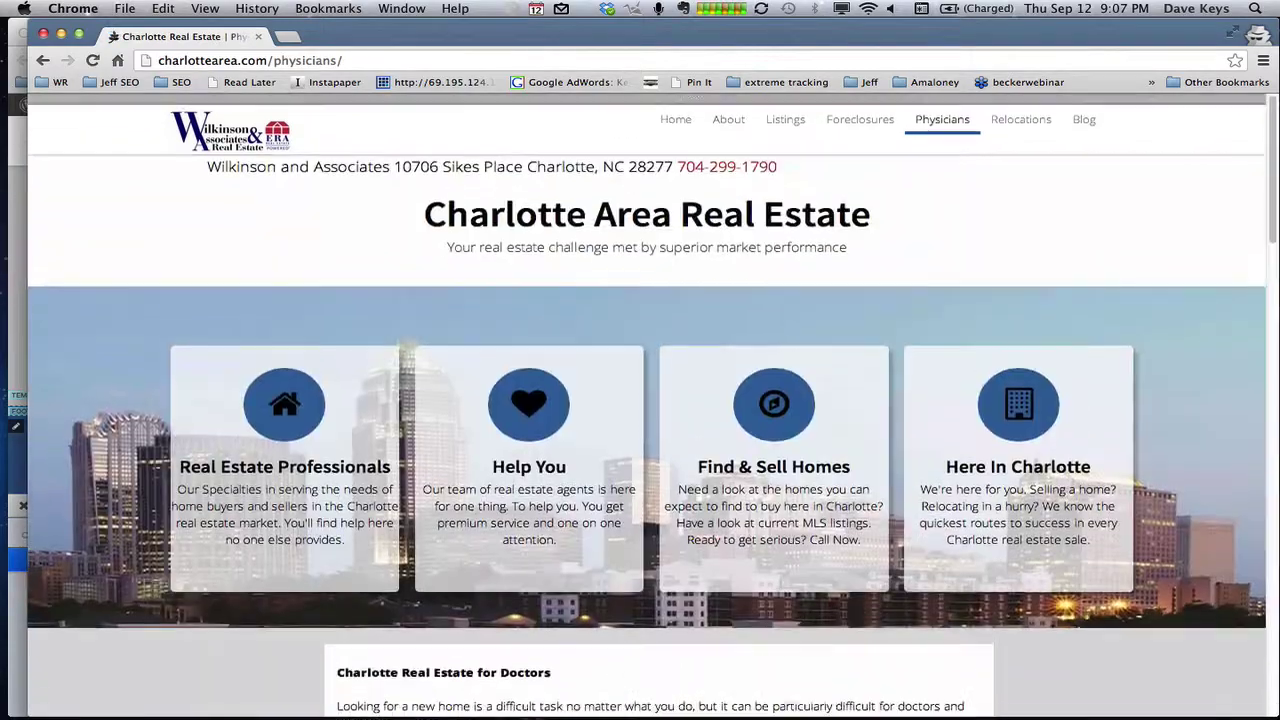
{"action": "scroll", "coordinate": [1139, 351], "scroll_direction": "down", "scroll_amount": 10}
{"action": "scroll", "coordinate": [1139, 351], "scroll_direction": "down", "scroll_amount": 5}
{"action": "scroll", "coordinate": [1139, 351], "scroll_direction": "down", "scroll_amount": 5}
{"action": "scroll", "coordinate": [1139, 351], "scroll_direction": "down", "scroll_amount": 5}
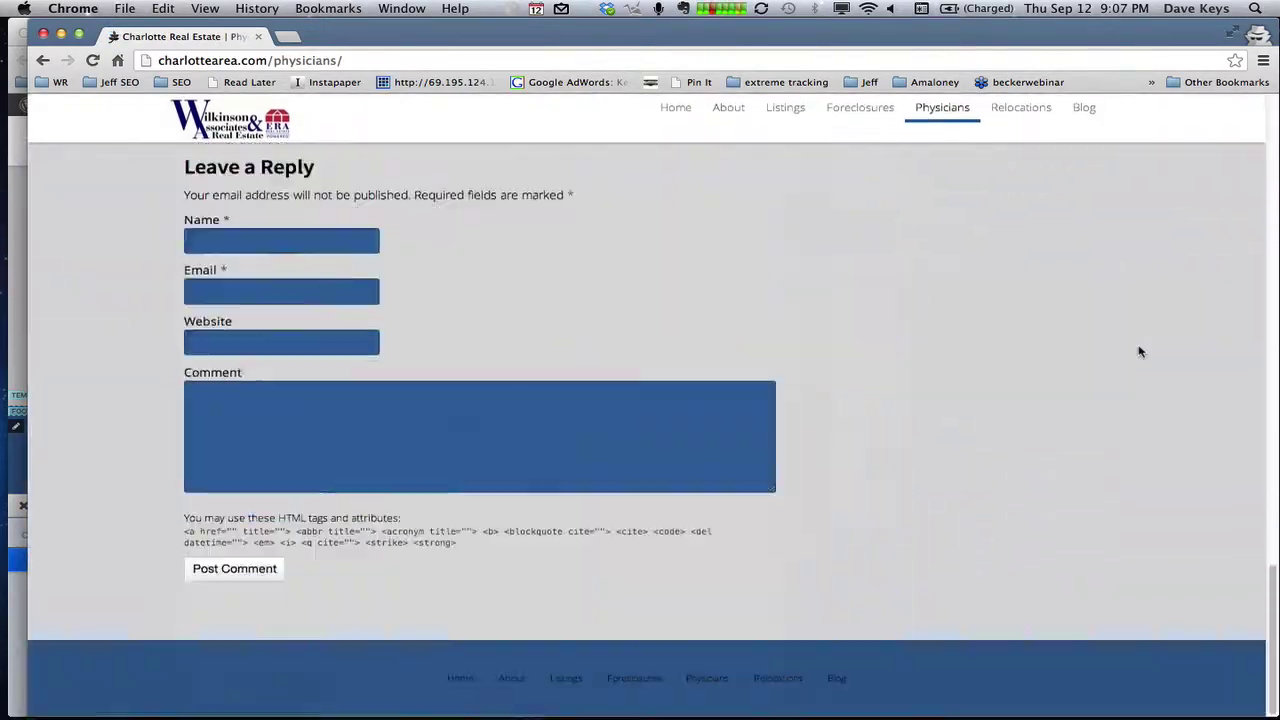
{"action": "scroll", "coordinate": [1139, 351], "scroll_direction": "up", "scroll_amount": 10}
{"action": "scroll", "coordinate": [1139, 351], "scroll_direction": "up", "scroll_amount": 15}
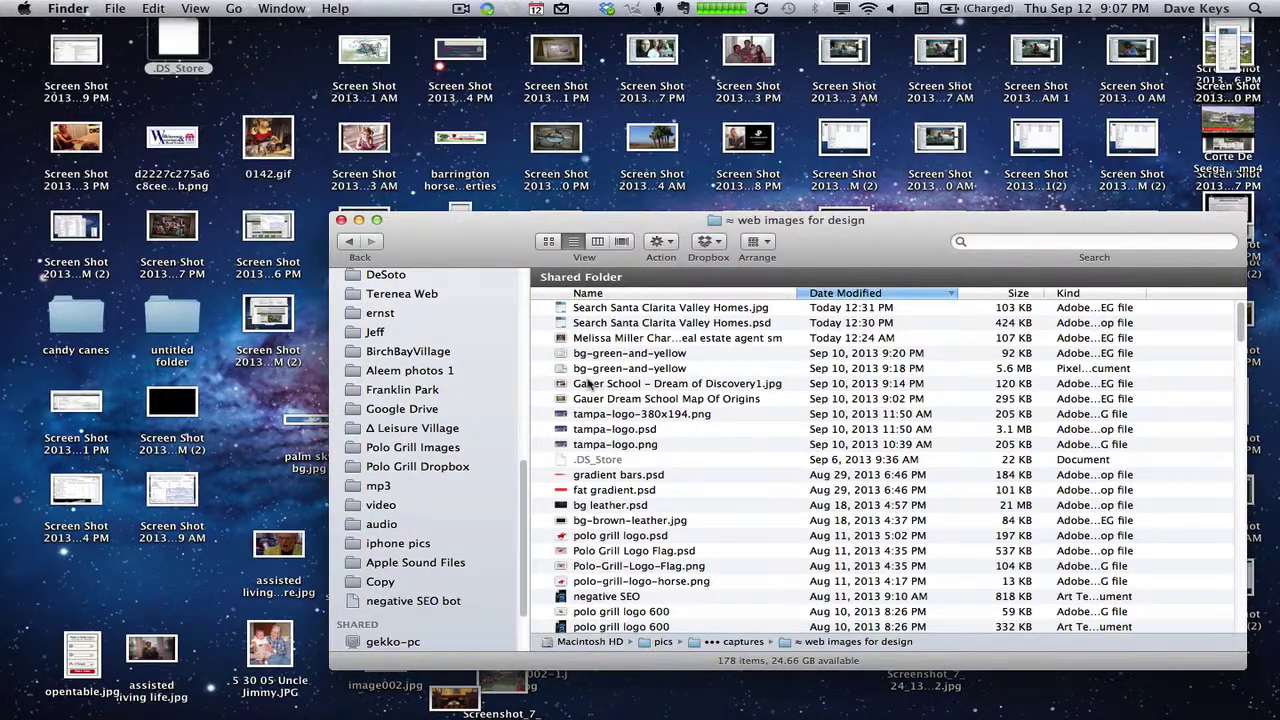
Launch Chrome via Spotlight, load charlottearea.com in incognito, and scroll through the home page
{"action": "key", "text": "super+space"}
{"action": "type", "text": "chro"}
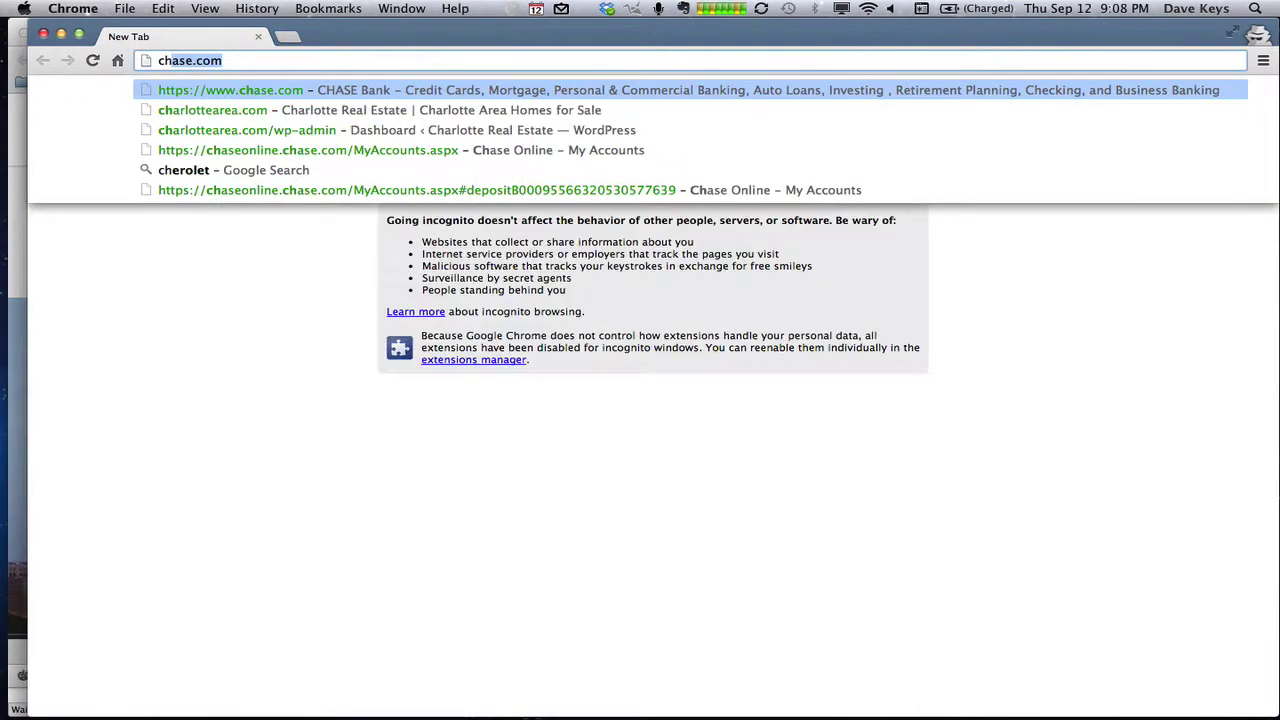
{"action": "type", "text": "arlotte"}
{"action": "key", "text": "Return"}
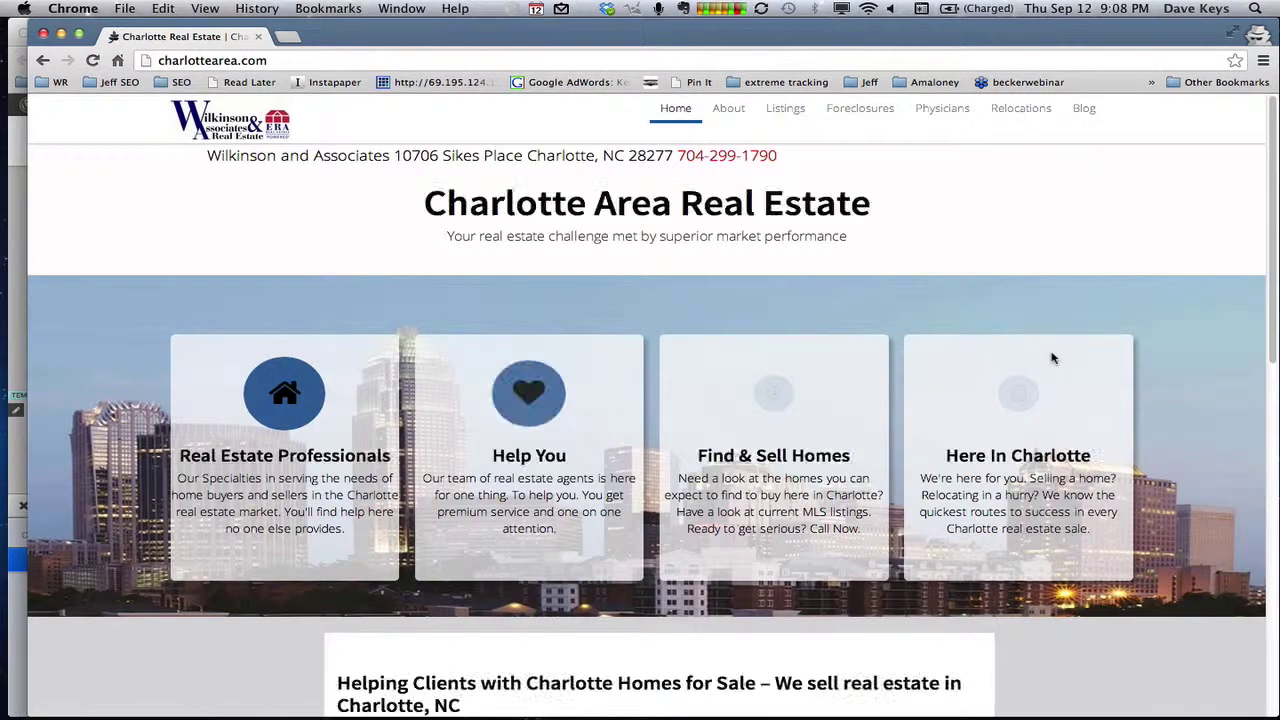
{"action": "scroll", "coordinate": [1052, 358], "scroll_direction": "down", "scroll_amount": 15}
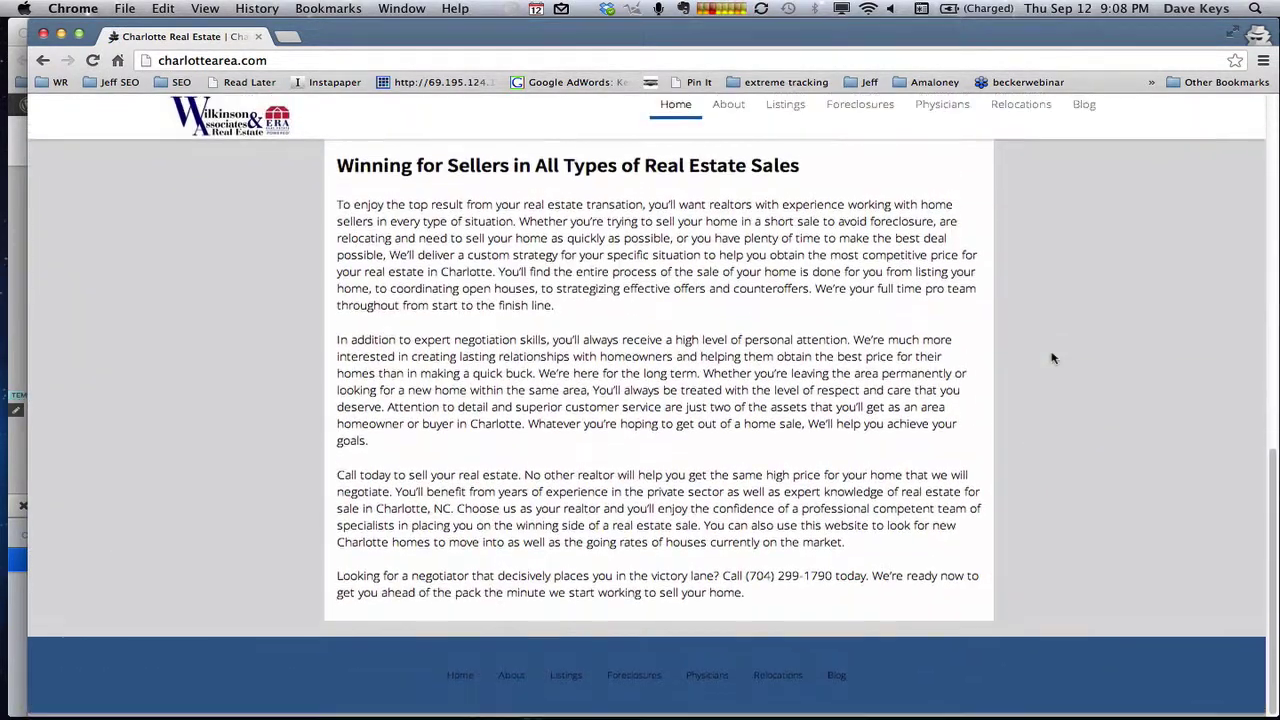
{"action": "scroll", "coordinate": [1052, 358], "scroll_direction": "up", "scroll_amount": 15}
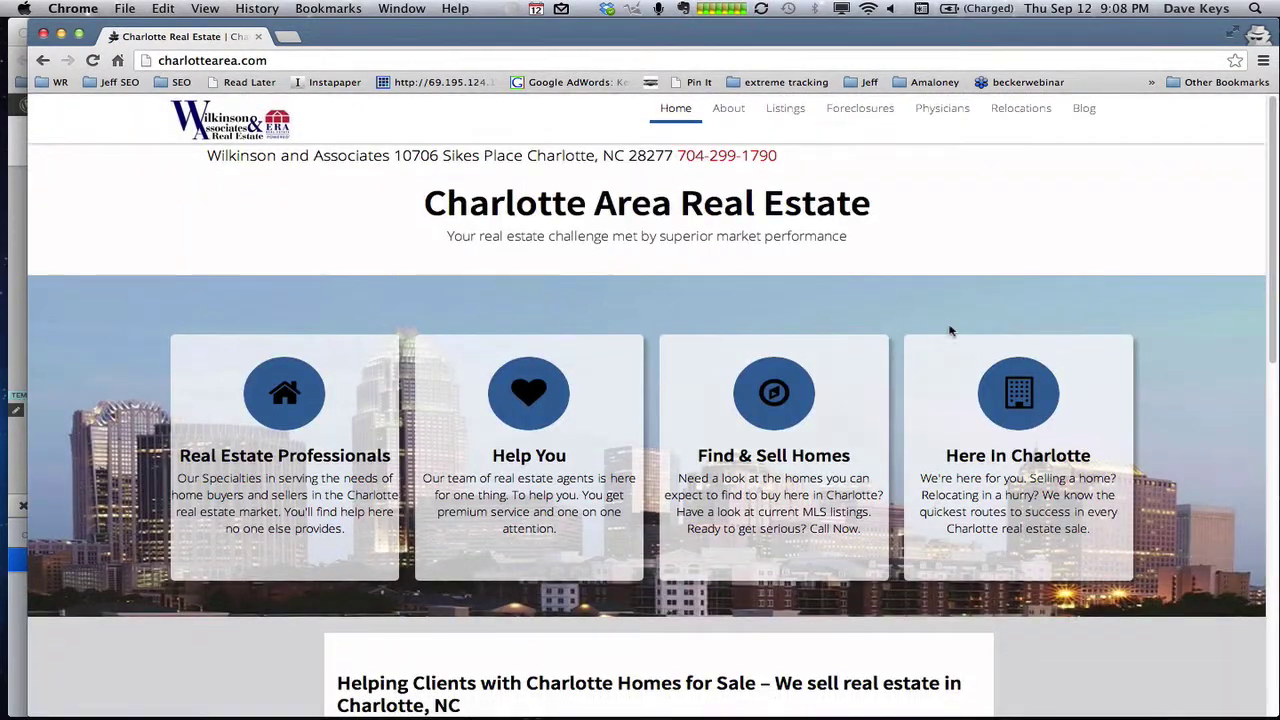
{"action": "scroll", "coordinate": [950, 331], "scroll_direction": "down", "scroll_amount": 15}
{"action": "scroll", "coordinate": [950, 331], "scroll_direction": "up", "scroll_amount": 5}
{"action": "scroll", "coordinate": [950, 331], "scroll_direction": "up", "scroll_amount": 10}
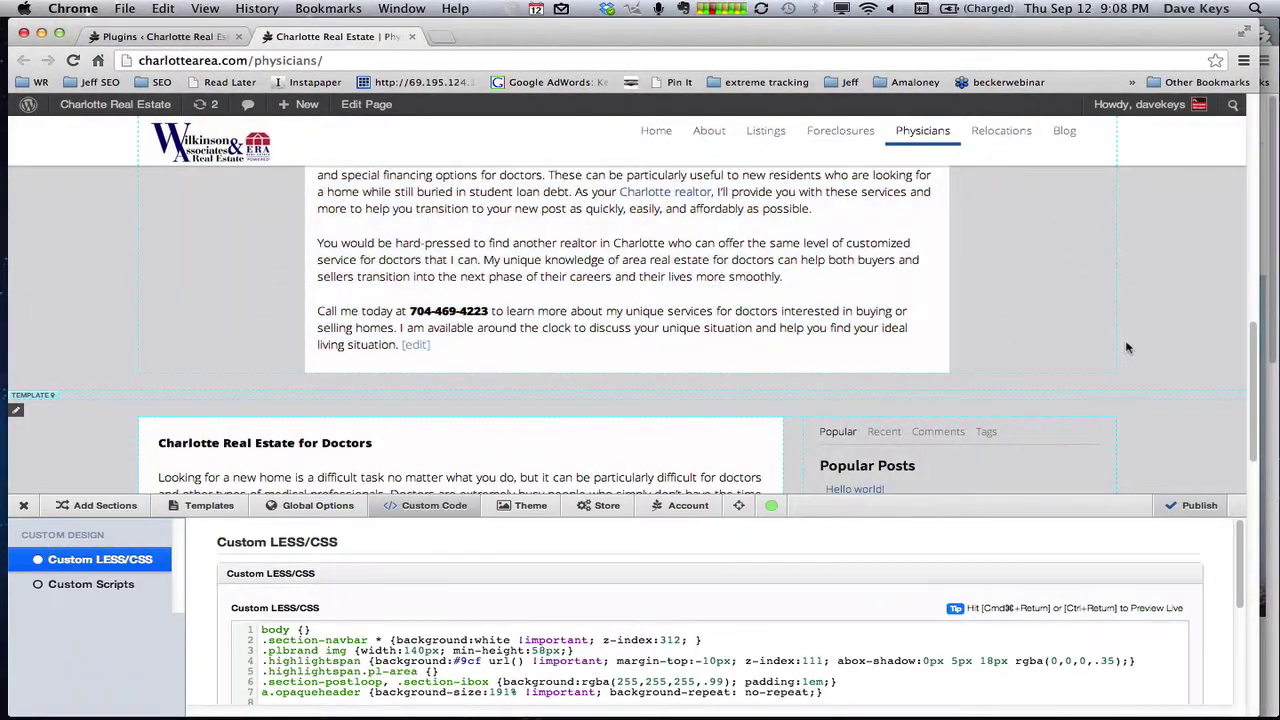
{"action": "scroll", "coordinate": [1127, 347], "scroll_direction": "down", "scroll_amount": 5}
{"action": "scroll", "coordinate": [1127, 347], "scroll_direction": "down", "scroll_amount": 5}
{"action": "scroll", "coordinate": [1127, 347], "scroll_direction": "up", "scroll_amount": 5}
Delete the duplicate Charlotte Real Estate for Doctors area and publish the Physicians page
{"action": "scroll", "coordinate": [1127, 347], "scroll_direction": "down", "scroll_amount": 2}
{"action": "scroll", "coordinate": [1127, 347], "scroll_direction": "up", "scroll_amount": 2}
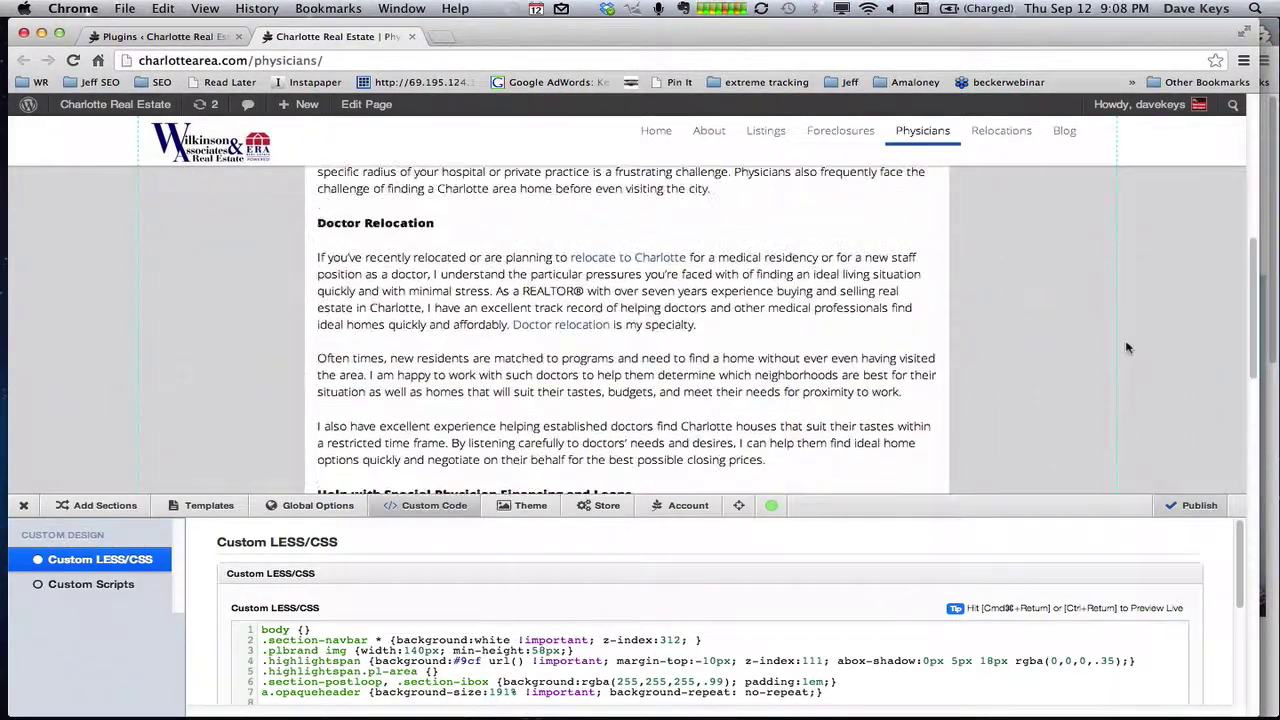
{"action": "scroll", "coordinate": [1127, 347], "scroll_direction": "up", "scroll_amount": 5}
{"action": "scroll", "coordinate": [1127, 347], "scroll_direction": "down", "scroll_amount": 4}
{"action": "scroll", "coordinate": [1127, 347], "scroll_direction": "down", "scroll_amount": 2}
{"action": "scroll", "coordinate": [1127, 347], "scroll_direction": "down", "scroll_amount": 10}
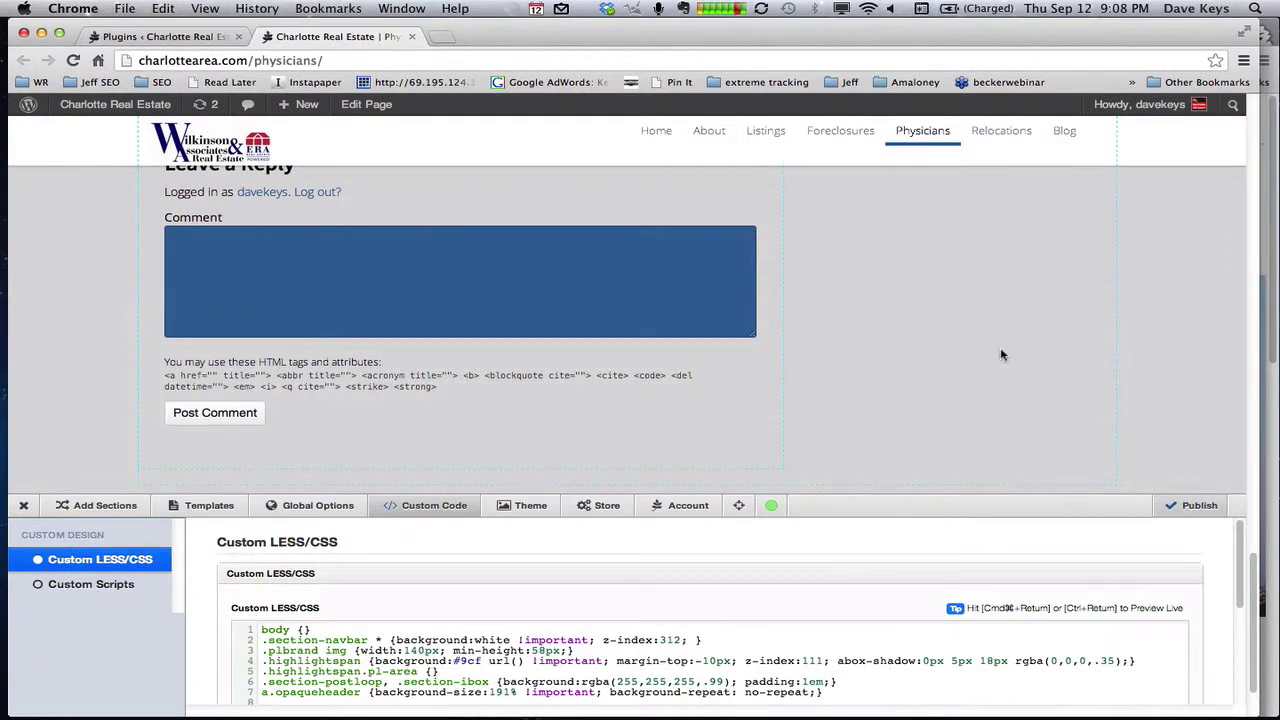
{"action": "scroll", "coordinate": [1000, 355], "scroll_direction": "down", "scroll_amount": 2}
{"action": "scroll", "coordinate": [1000, 355], "scroll_direction": "up", "scroll_amount": 2}
{"action": "scroll", "coordinate": [1000, 355], "scroll_direction": "up", "scroll_amount": 10}
{"action": "scroll", "coordinate": [1000, 355], "scroll_direction": "up", "scroll_amount": 5}
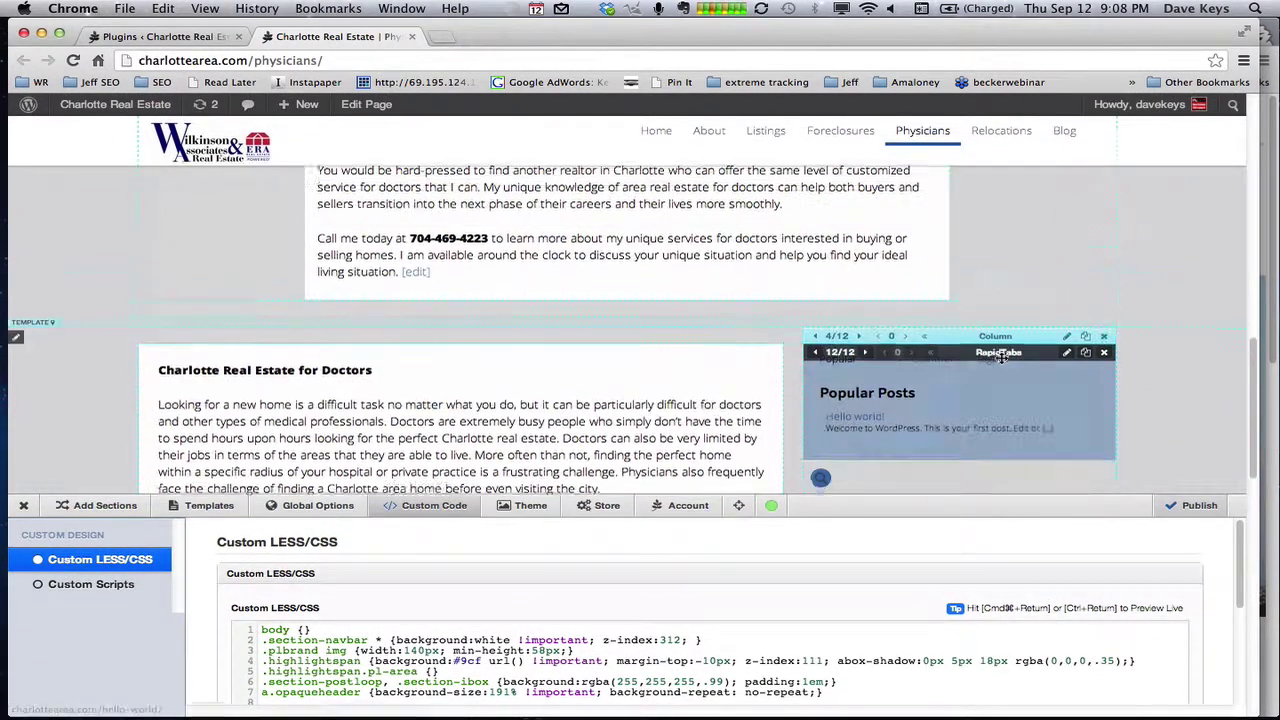
{"action": "mouse_move", "coordinate": [61, 343]}
{"action": "left_click", "coordinate": [19, 343]}
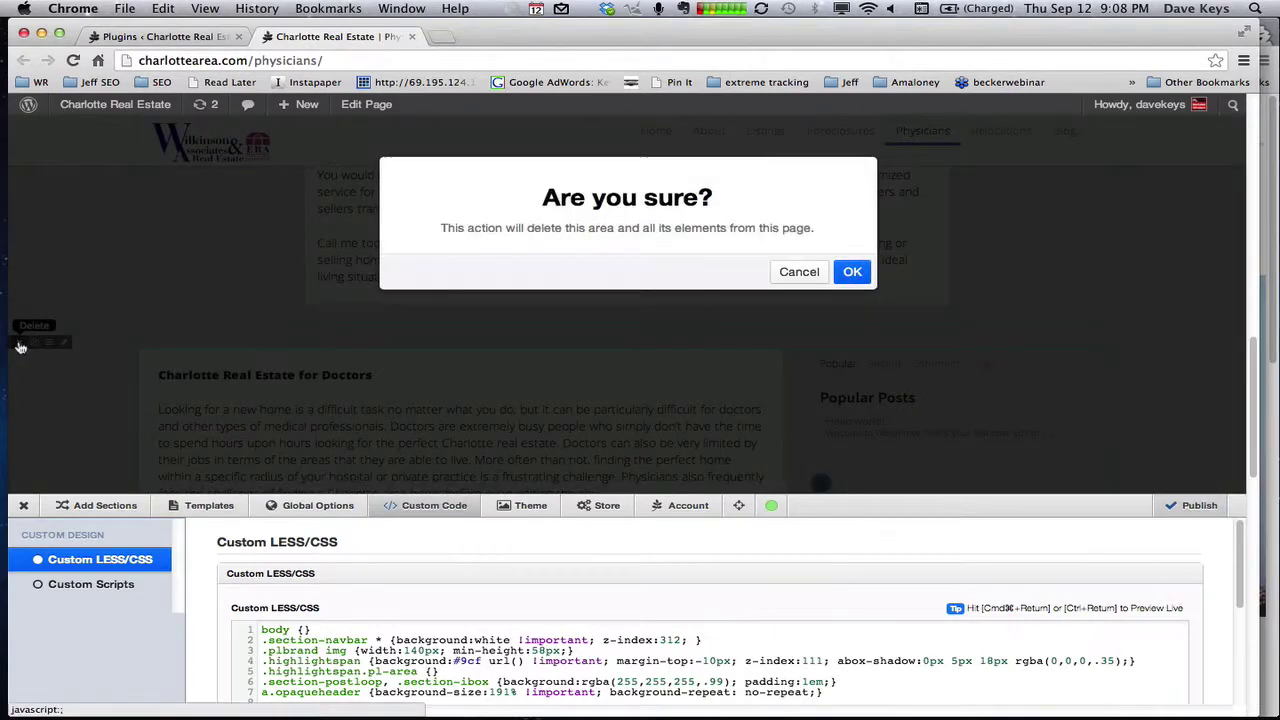
{"action": "left_click", "coordinate": [848, 274]}
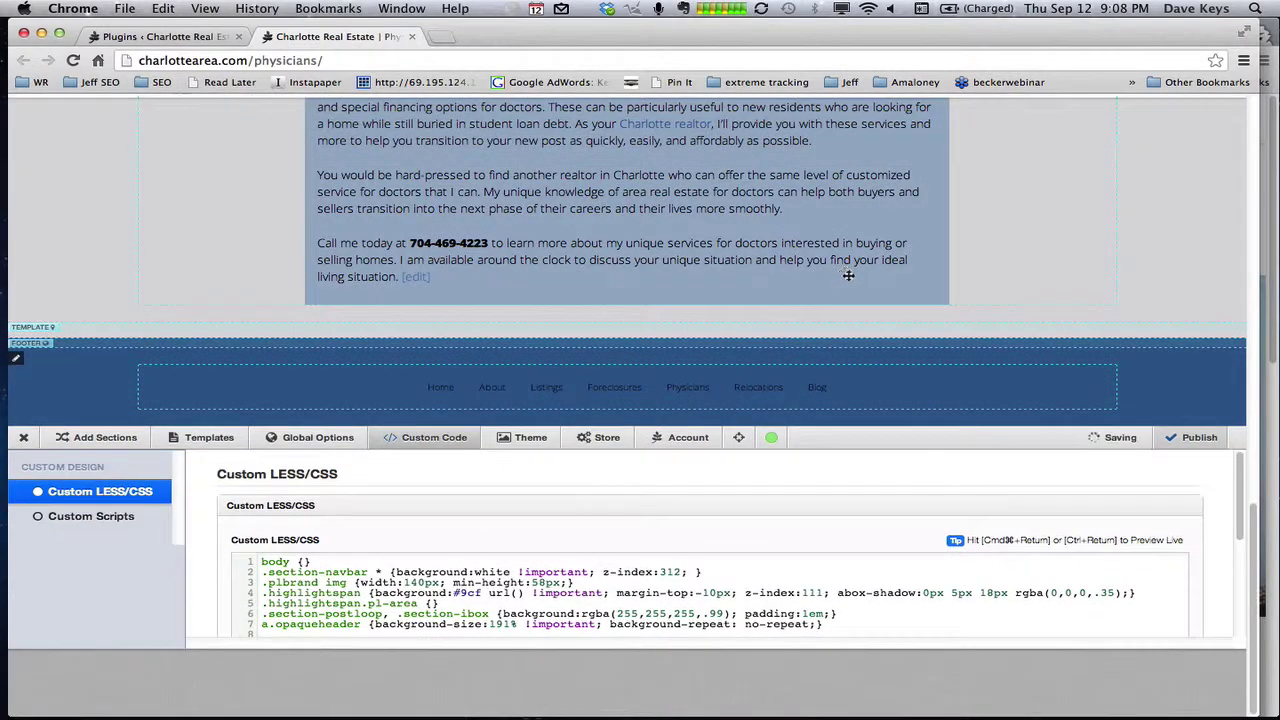
{"action": "left_click", "coordinate": [1193, 442]}
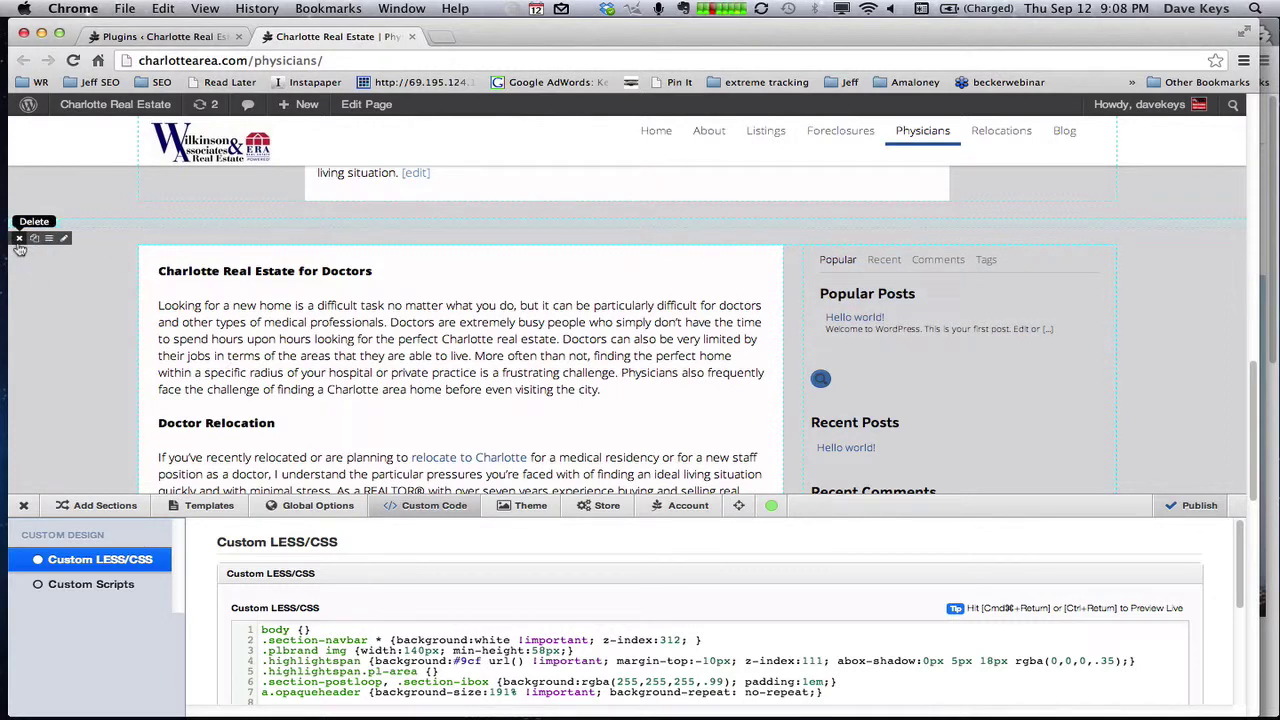
Delete the reappeared duplicate Doctors area again and scroll through the page to verify
{"action": "left_click", "coordinate": [18, 241]}
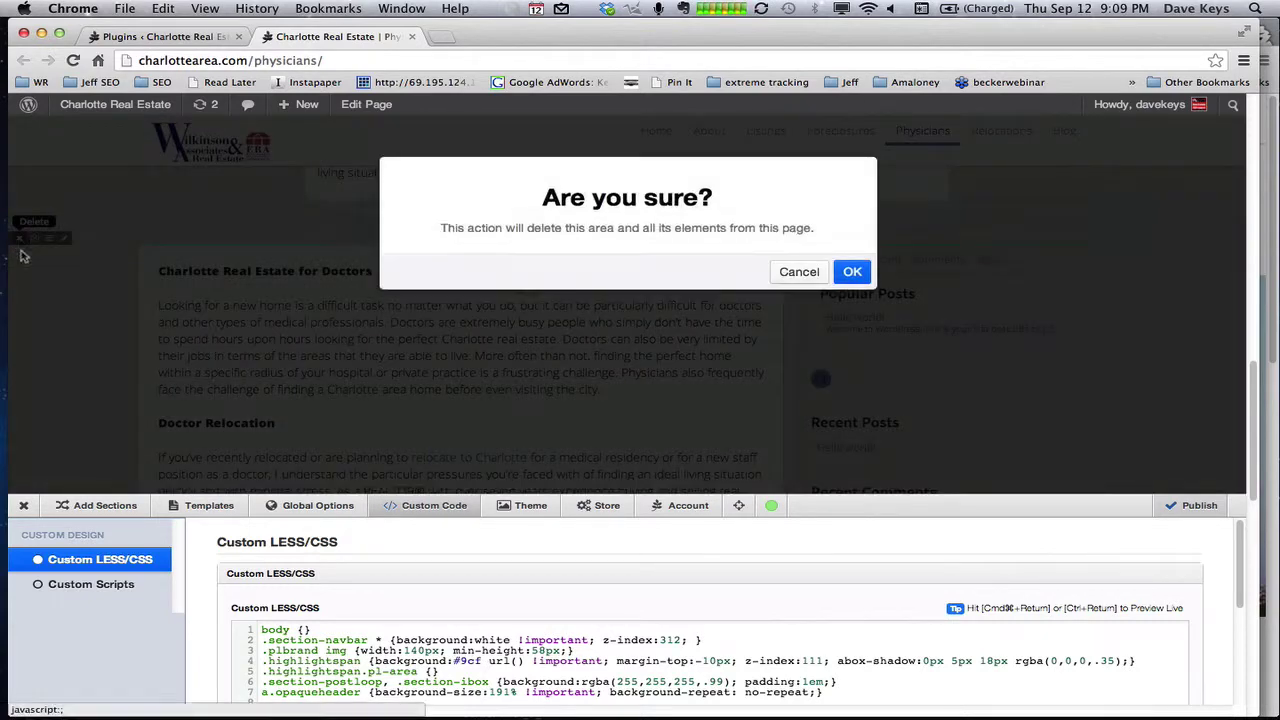
{"action": "left_click", "coordinate": [852, 272]}
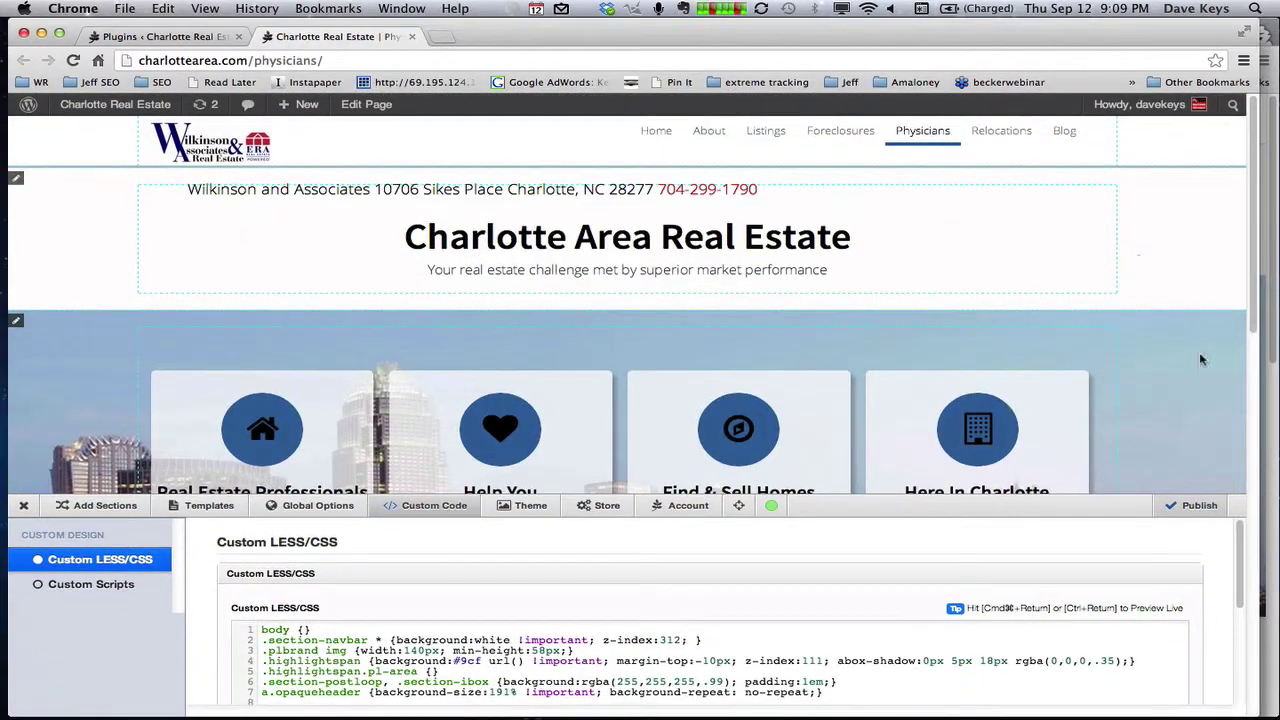
{"action": "scroll", "coordinate": [1202, 360], "scroll_direction": "down", "scroll_amount": 3}
{"action": "scroll", "coordinate": [1202, 362], "scroll_direction": "down", "scroll_amount": 3}
{"action": "scroll", "coordinate": [1201, 366], "scroll_direction": "down", "scroll_amount": 2}
{"action": "scroll", "coordinate": [1200, 370], "scroll_direction": "down", "scroll_amount": 3}
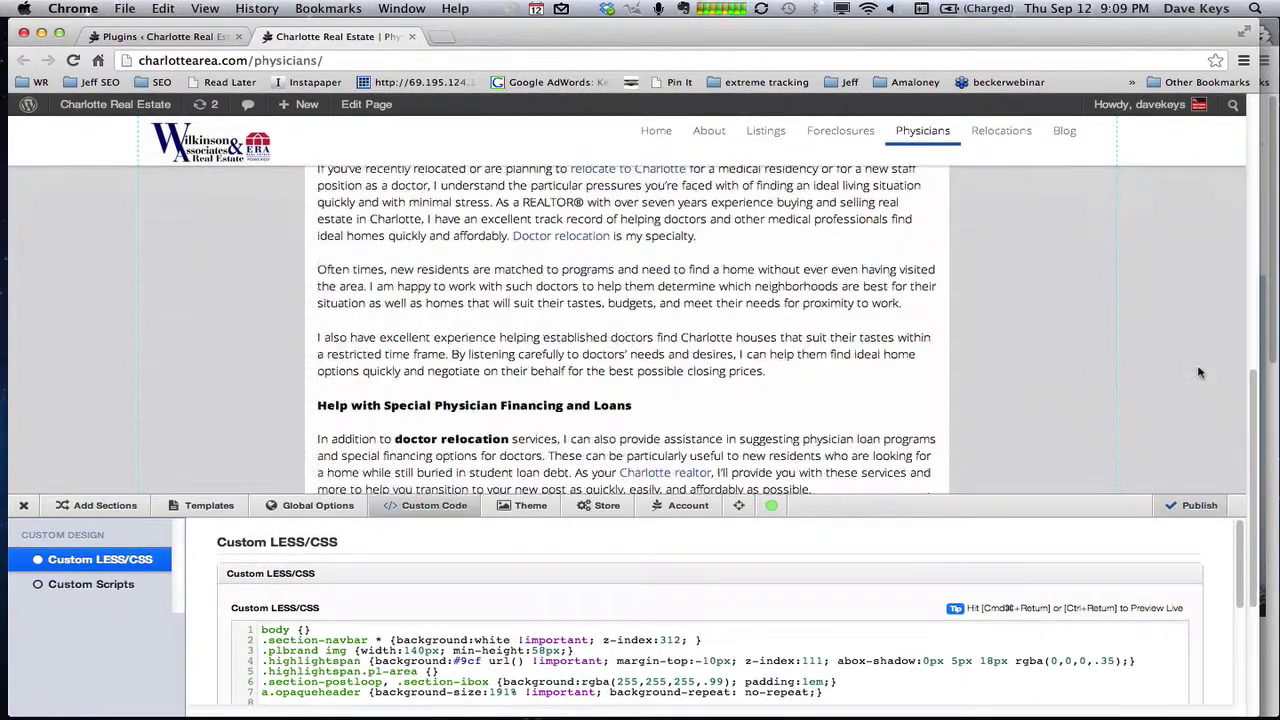
{"action": "scroll", "coordinate": [1200, 372], "scroll_direction": "down", "scroll_amount": 4}
{"action": "scroll", "coordinate": [1200, 372], "scroll_direction": "down", "scroll_amount": 2}
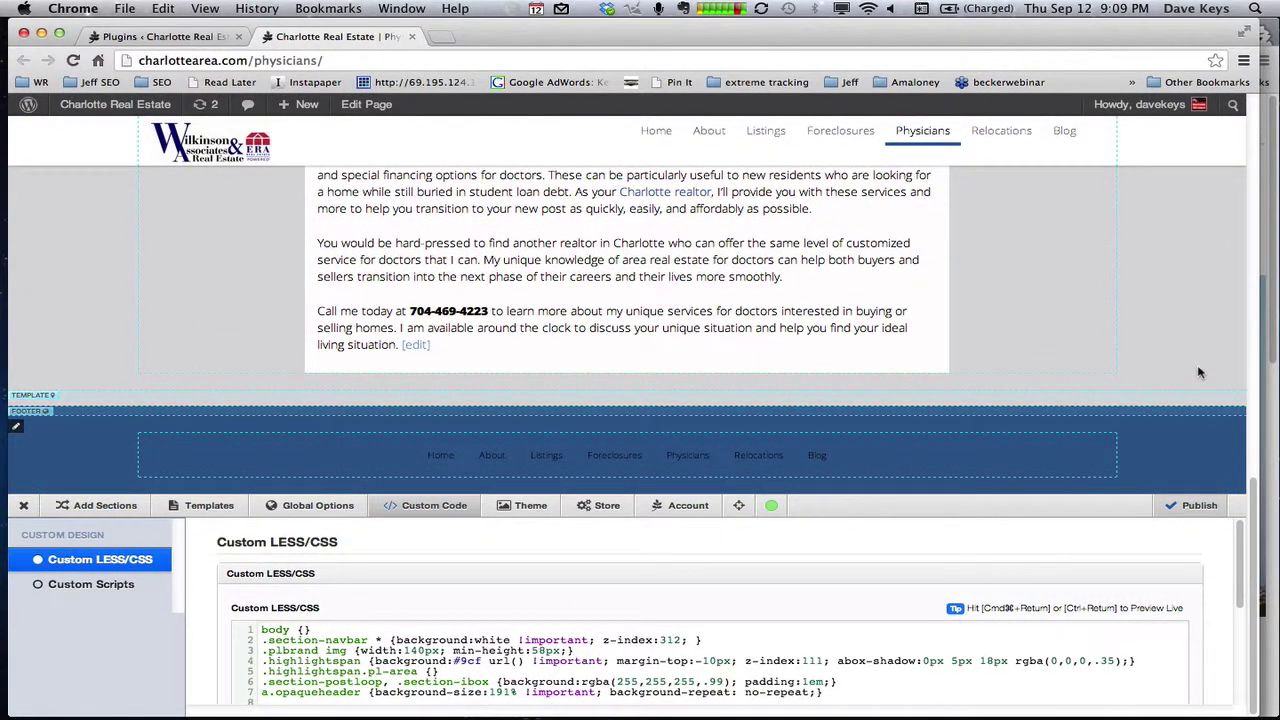
{"action": "scroll", "coordinate": [1200, 373], "scroll_direction": "up", "scroll_amount": 10}
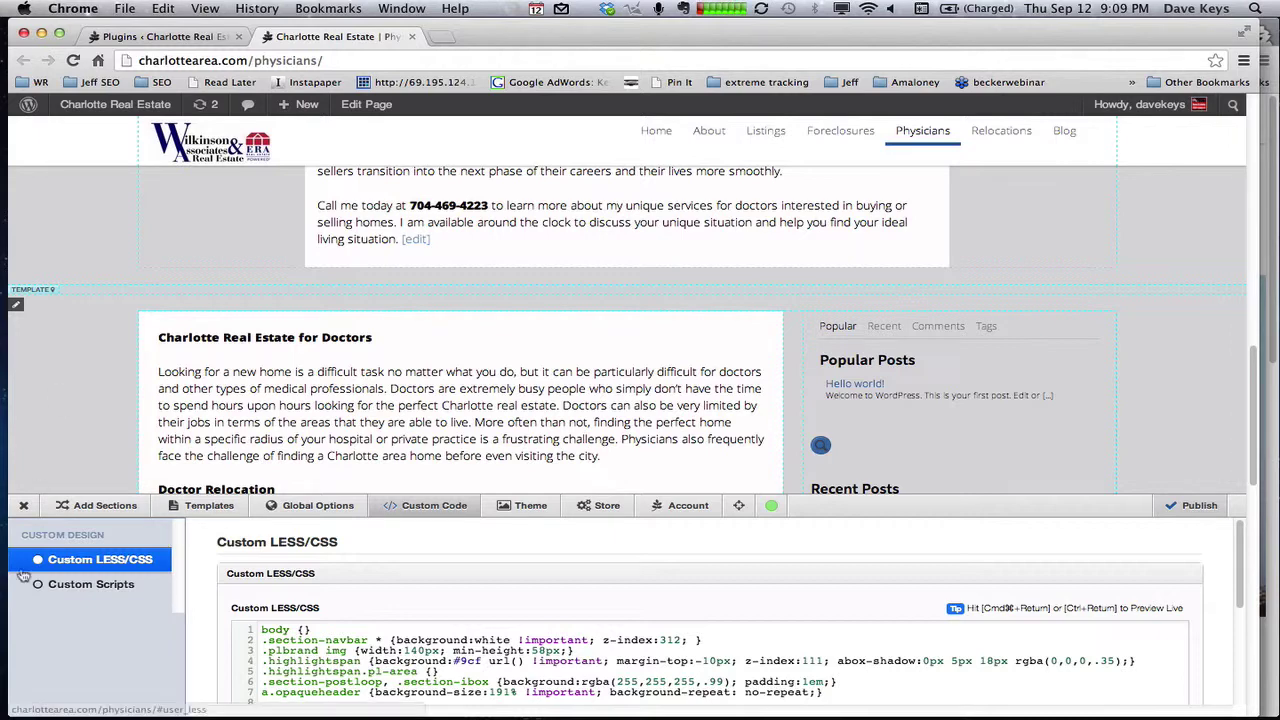
Clear all the custom LESS/CSS code and delete the duplicate Doctors area once more
{"action": "key", "text": "super+a"}
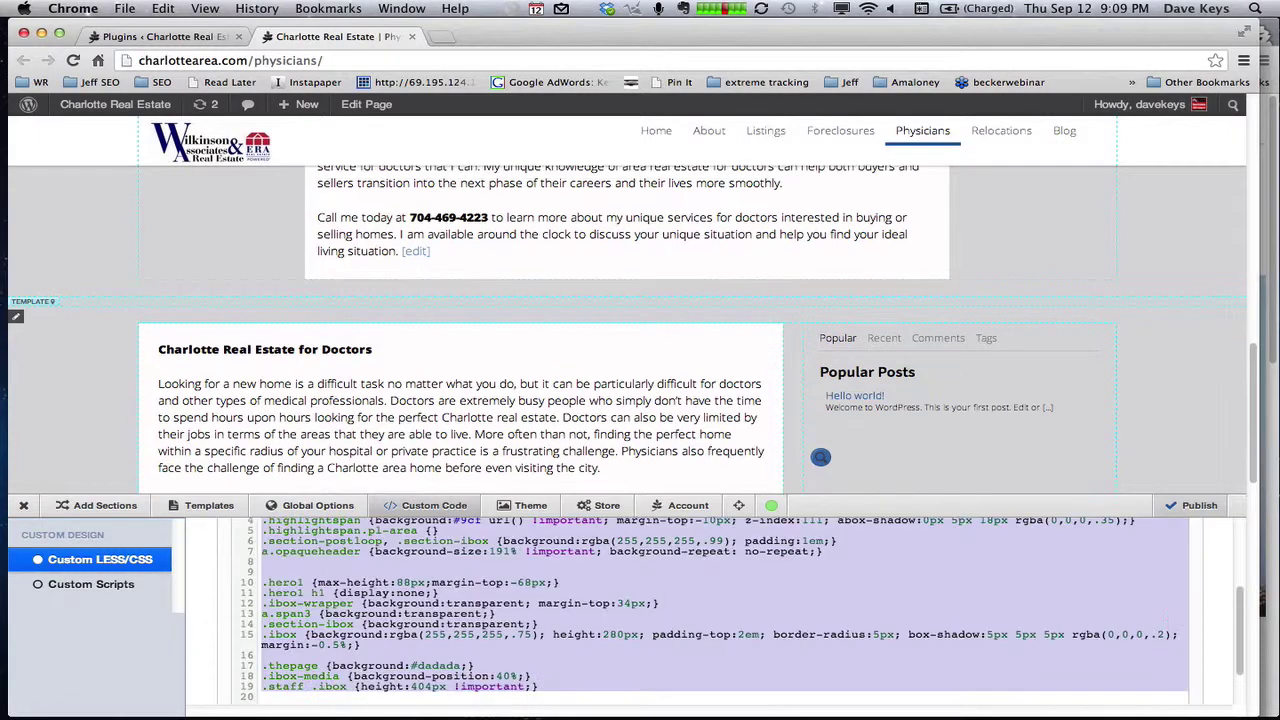
{"action": "key", "text": "BackSpace"}
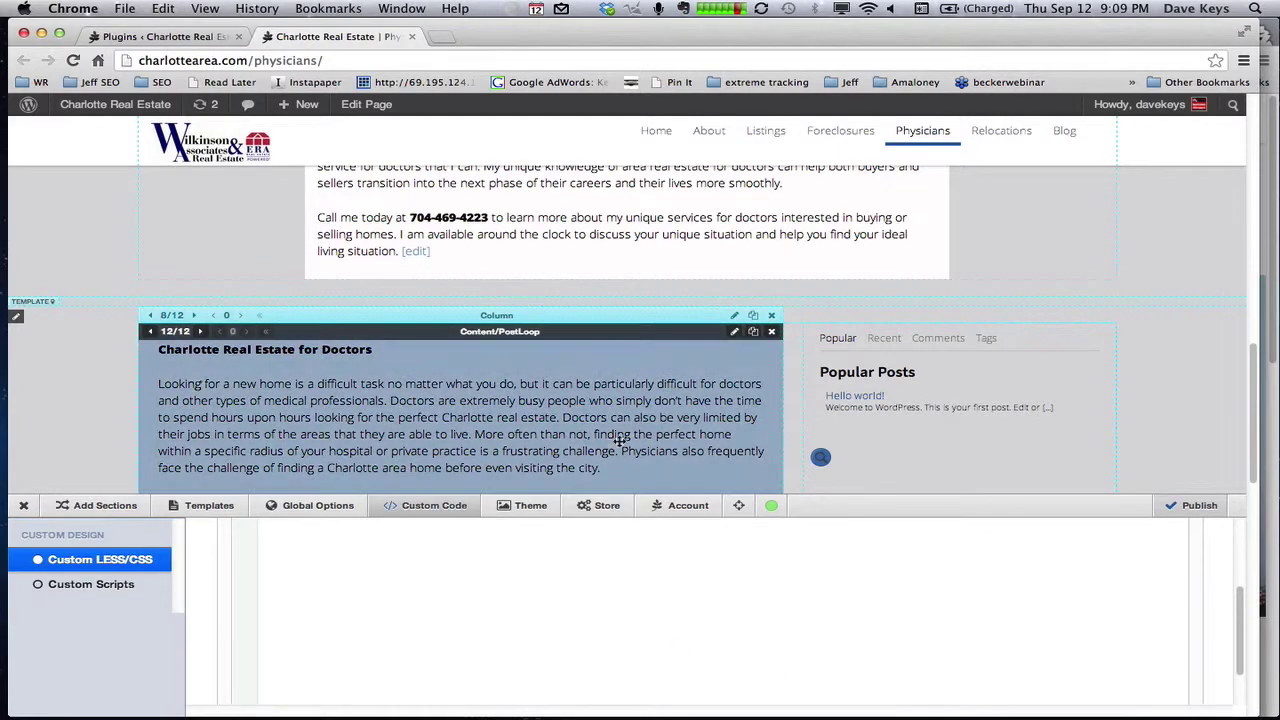
{"action": "left_click", "coordinate": [19, 316]}
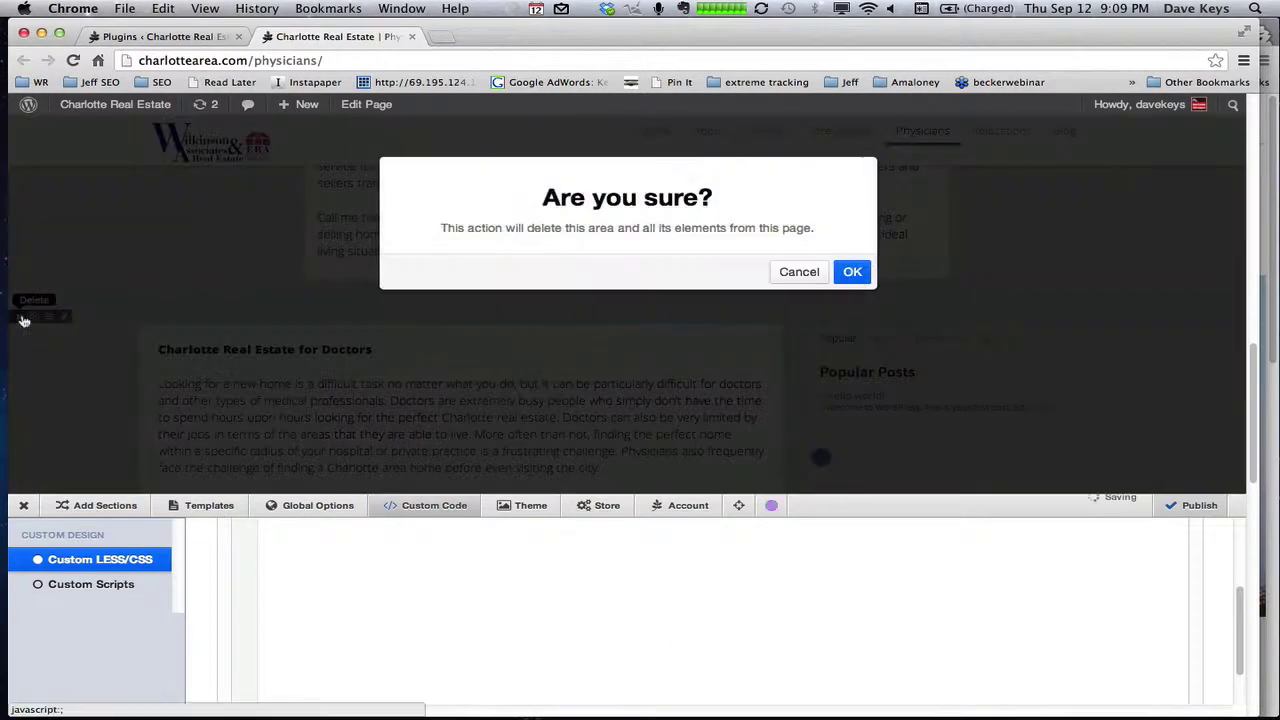
{"action": "left_click", "coordinate": [853, 276]}
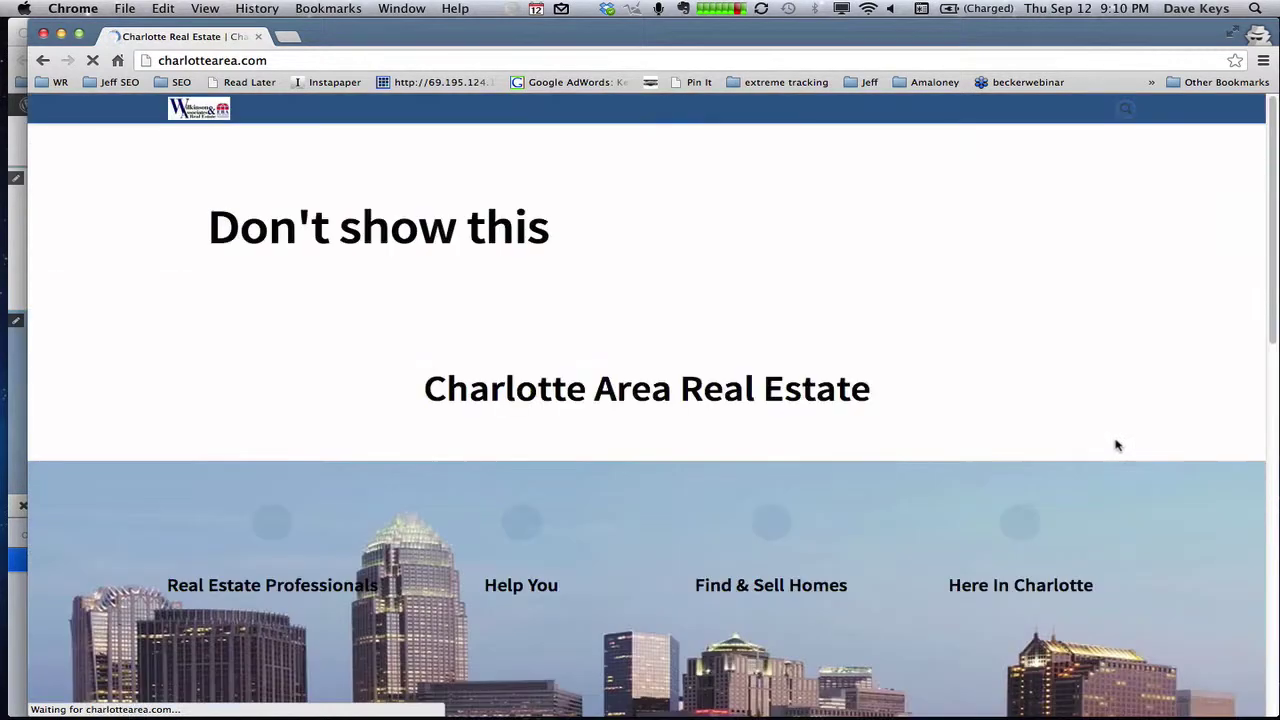
Scroll up and down the refreshed live charlottearea.com home page in the incognito window
{"action": "scroll", "coordinate": [1118, 445], "scroll_direction": "up", "scroll_amount": 5}
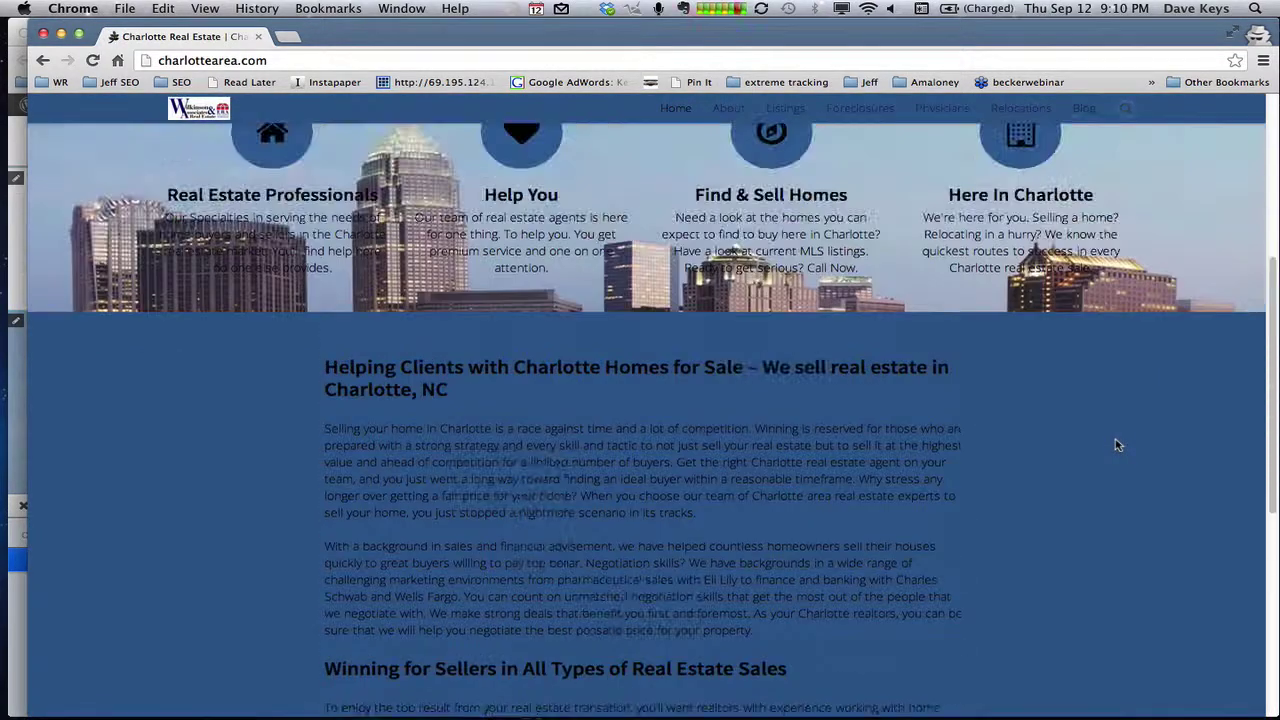
{"action": "scroll", "coordinate": [1118, 445], "scroll_direction": "up", "scroll_amount": 2}
{"action": "scroll", "coordinate": [1114, 443], "scroll_direction": "up", "scroll_amount": 2}
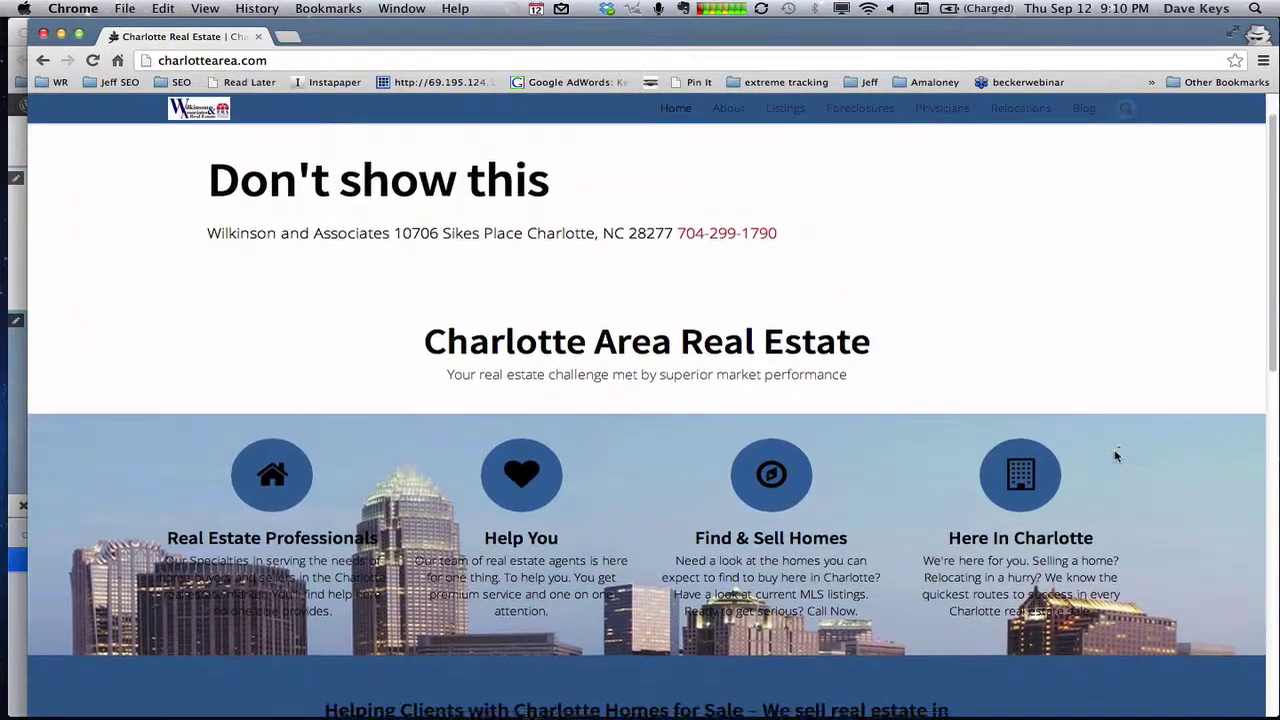
{"action": "scroll", "coordinate": [1114, 451], "scroll_direction": "down", "scroll_amount": 4}
{"action": "scroll", "coordinate": [1118, 456], "scroll_direction": "down", "scroll_amount": 4}
{"action": "scroll", "coordinate": [1112, 465], "scroll_direction": "up", "scroll_amount": 6}
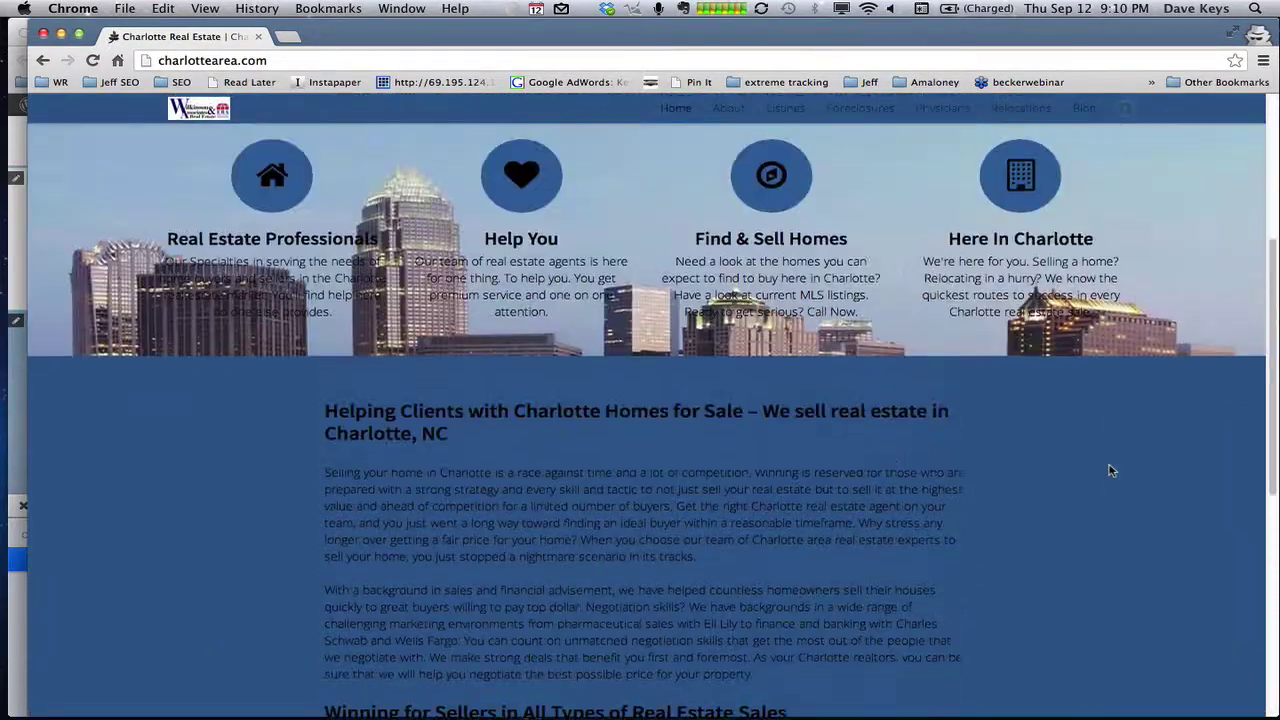
{"action": "scroll", "coordinate": [1110, 470], "scroll_direction": "up", "scroll_amount": 3}
{"action": "scroll", "coordinate": [1110, 470], "scroll_direction": "down", "scroll_amount": 3}
{"action": "scroll", "coordinate": [1110, 470], "scroll_direction": "down", "scroll_amount": 2}
{"action": "scroll", "coordinate": [1110, 470], "scroll_direction": "down", "scroll_amount": 3}
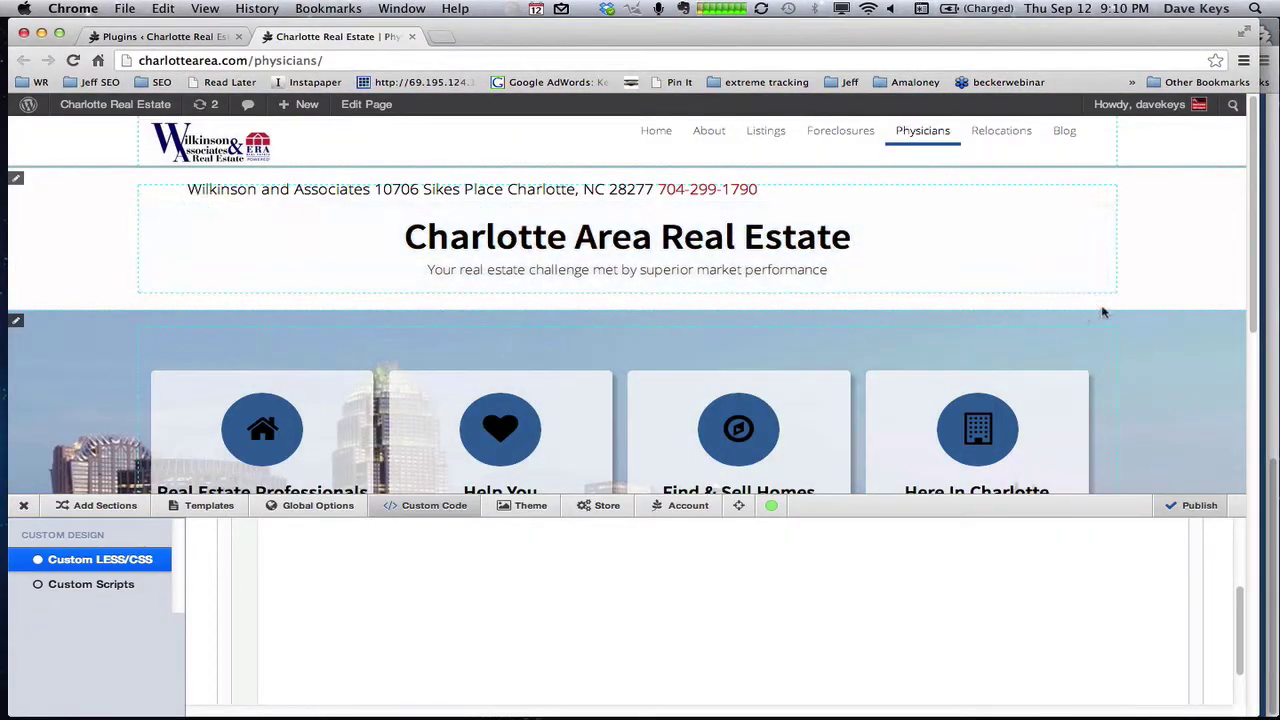
Scroll down the reloaded Physicians page editor to check for the duplicate Doctors area
{"action": "scroll", "coordinate": [1103, 314], "scroll_direction": "down", "scroll_amount": 5}
{"action": "scroll", "coordinate": [1103, 313], "scroll_direction": "down", "scroll_amount": 4}
{"action": "scroll", "coordinate": [1103, 313], "scroll_direction": "down", "scroll_amount": 3}
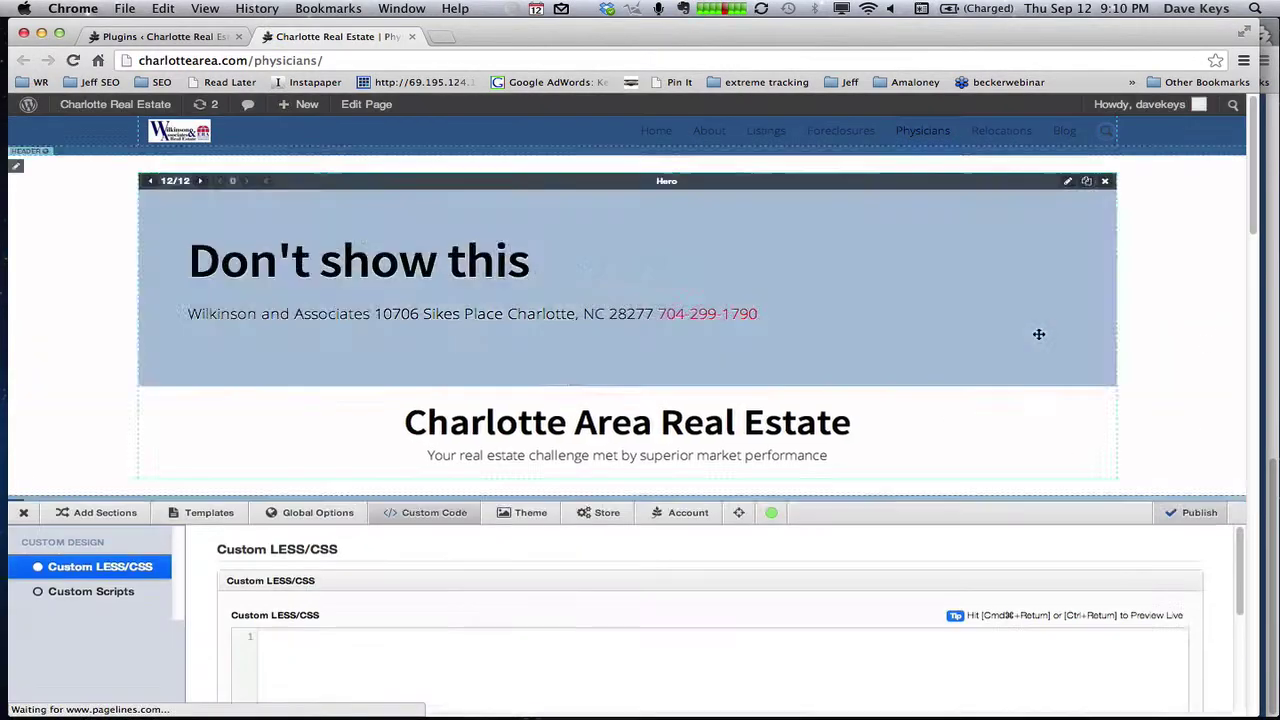
{"action": "scroll", "coordinate": [1040, 337], "scroll_direction": "down", "scroll_amount": 4}
{"action": "scroll", "coordinate": [1039, 334], "scroll_direction": "down", "scroll_amount": 3}
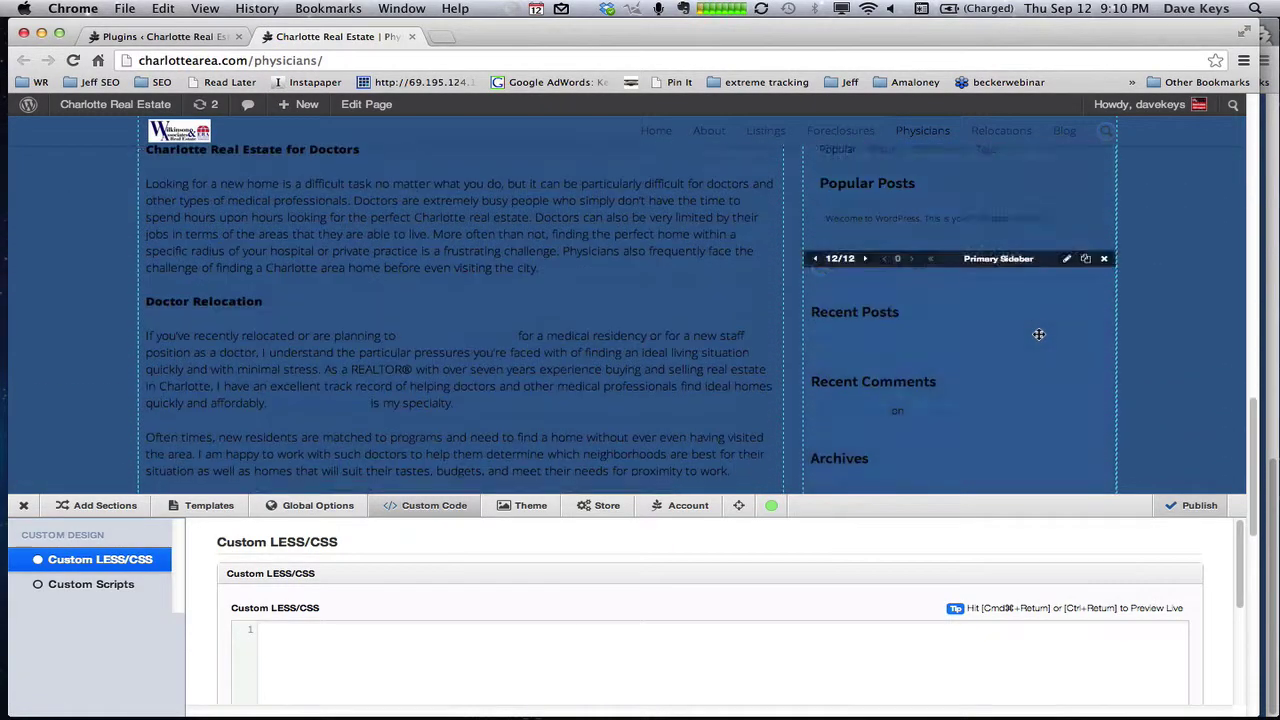
{"action": "scroll", "coordinate": [1039, 334], "scroll_direction": "down", "scroll_amount": 3}
{"action": "scroll", "coordinate": [1039, 334], "scroll_direction": "down", "scroll_amount": 2}
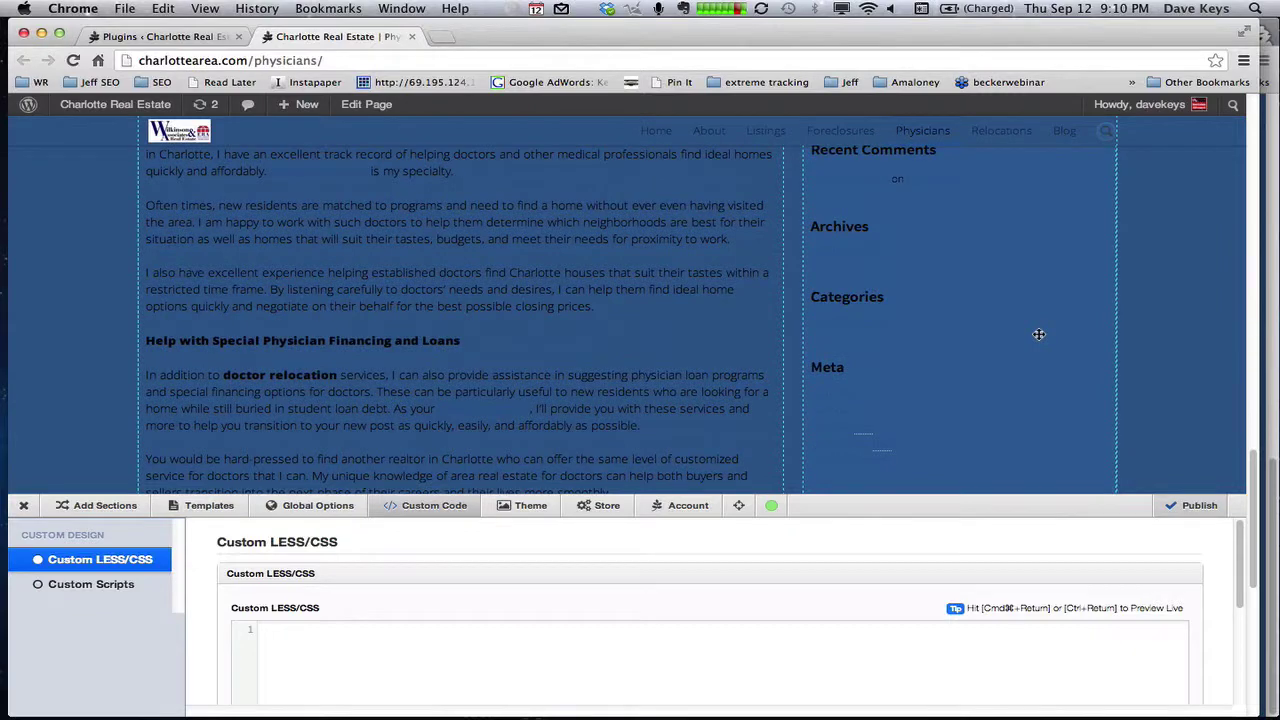